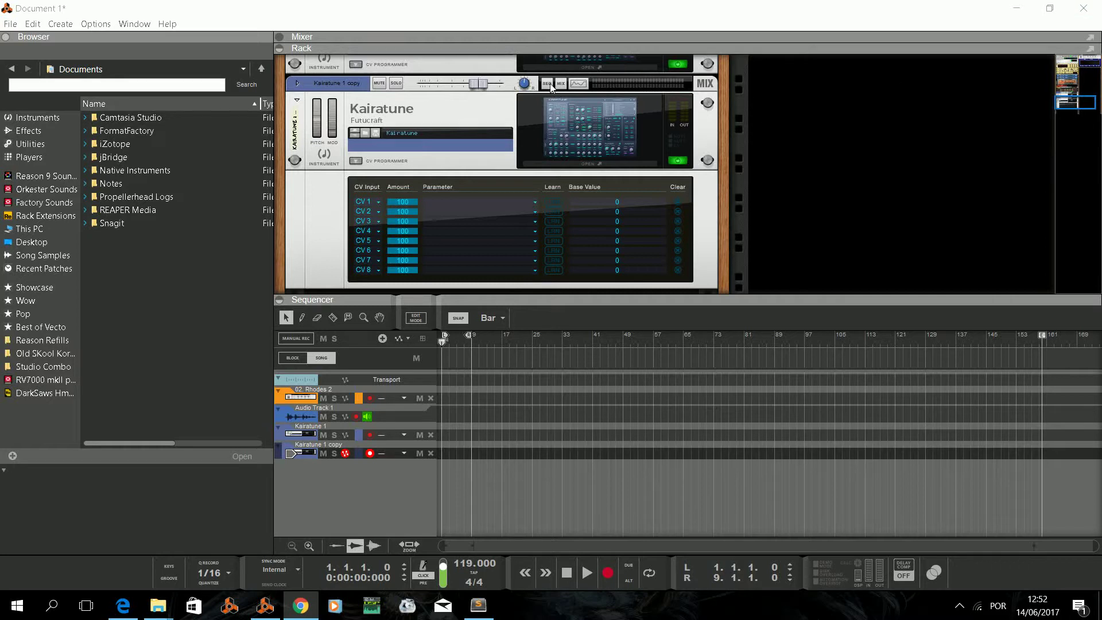
Look through Reason's plugin manager for Kairatune, then close it
{"action": "left_click", "coordinate": [134, 23]}
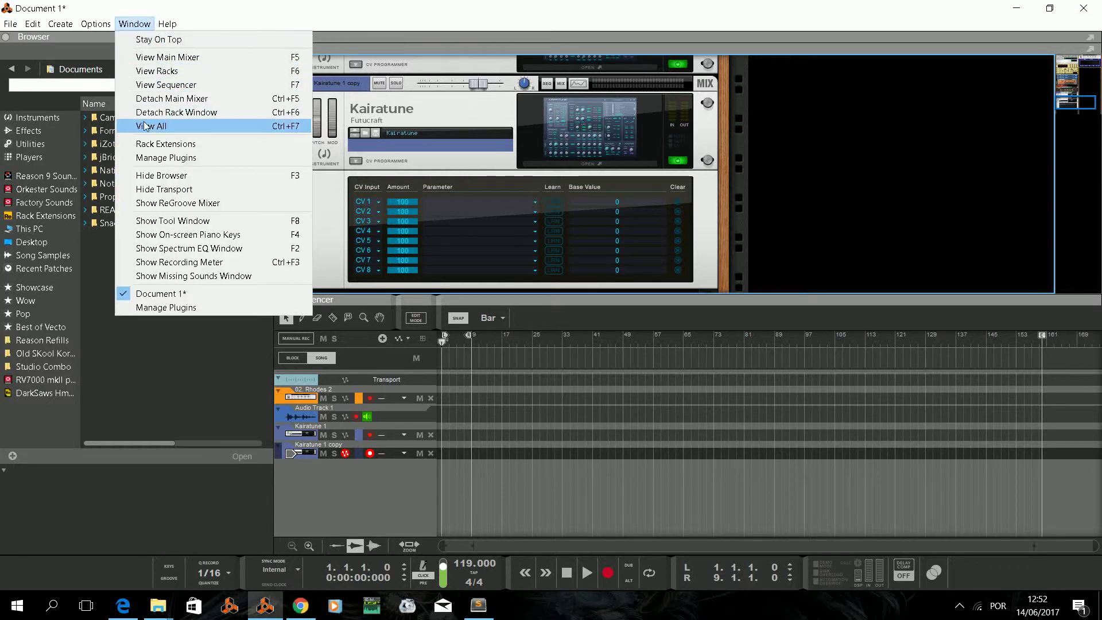
{"action": "left_click", "coordinate": [172, 158]}
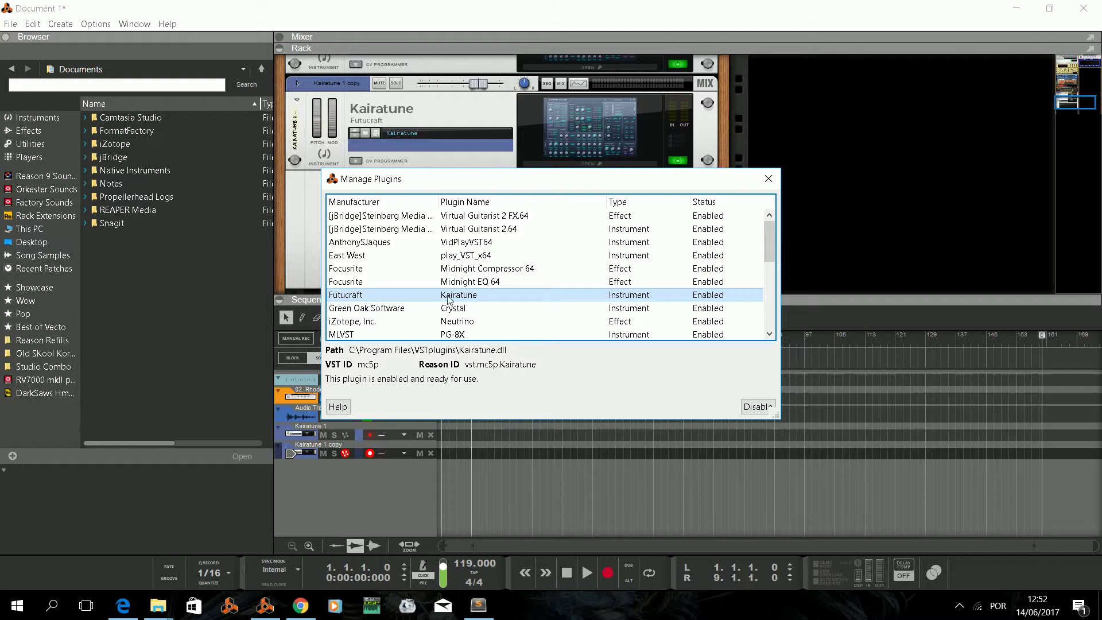
{"action": "left_click", "coordinate": [769, 178]}
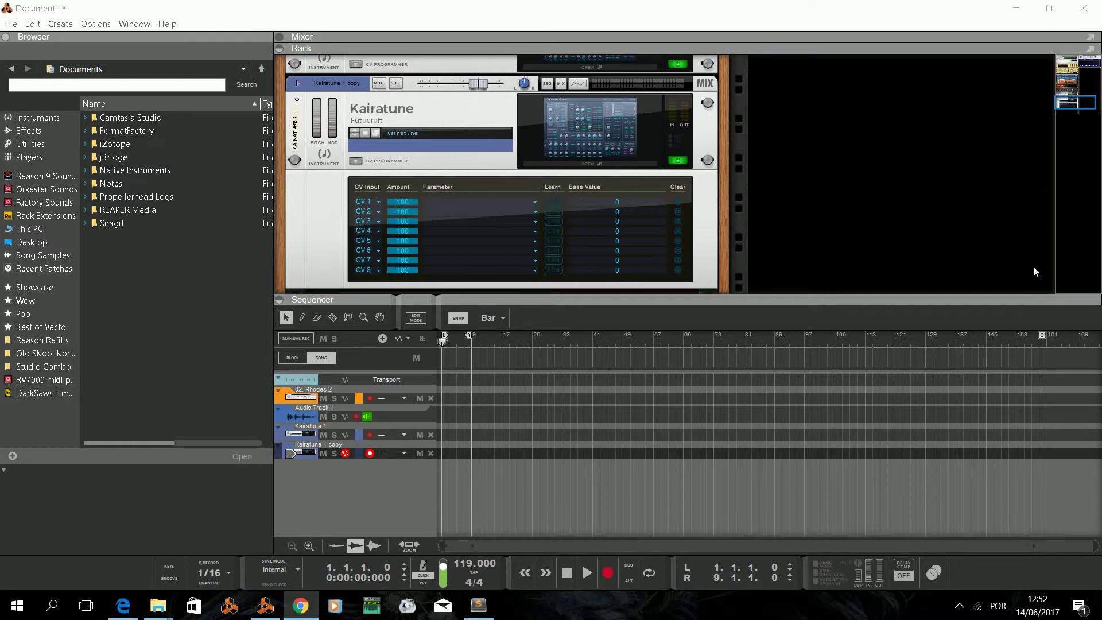
Bring BCR2000.remotemap to the front and scroll to the Propellerheads Alligator scope block
{"action": "mouse_move", "coordinate": [480, 611]}
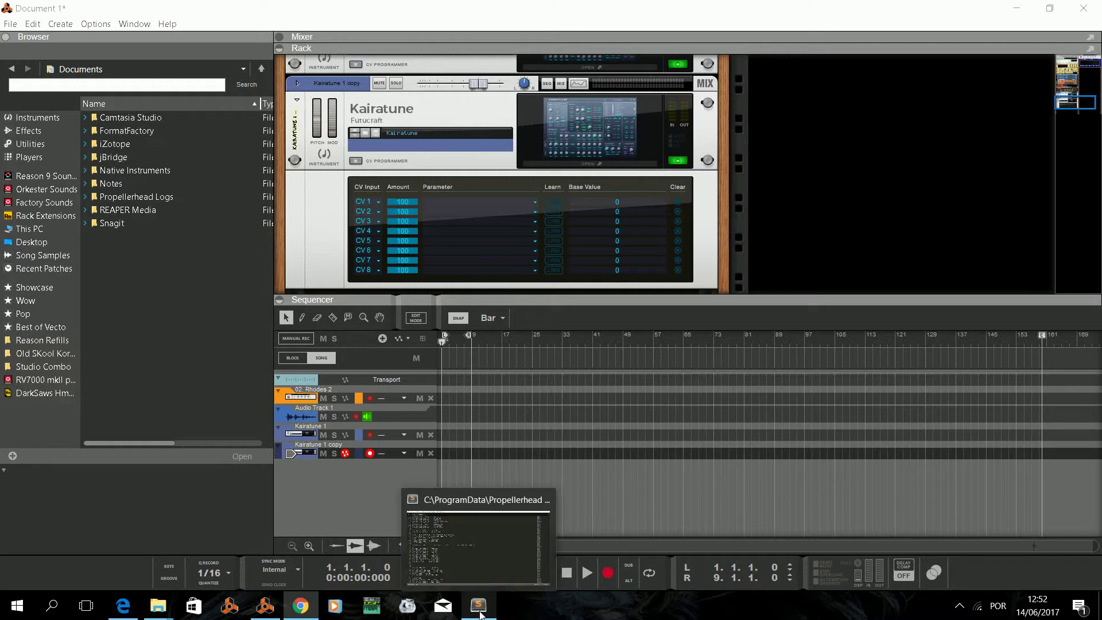
{"action": "left_click", "coordinate": [479, 611]}
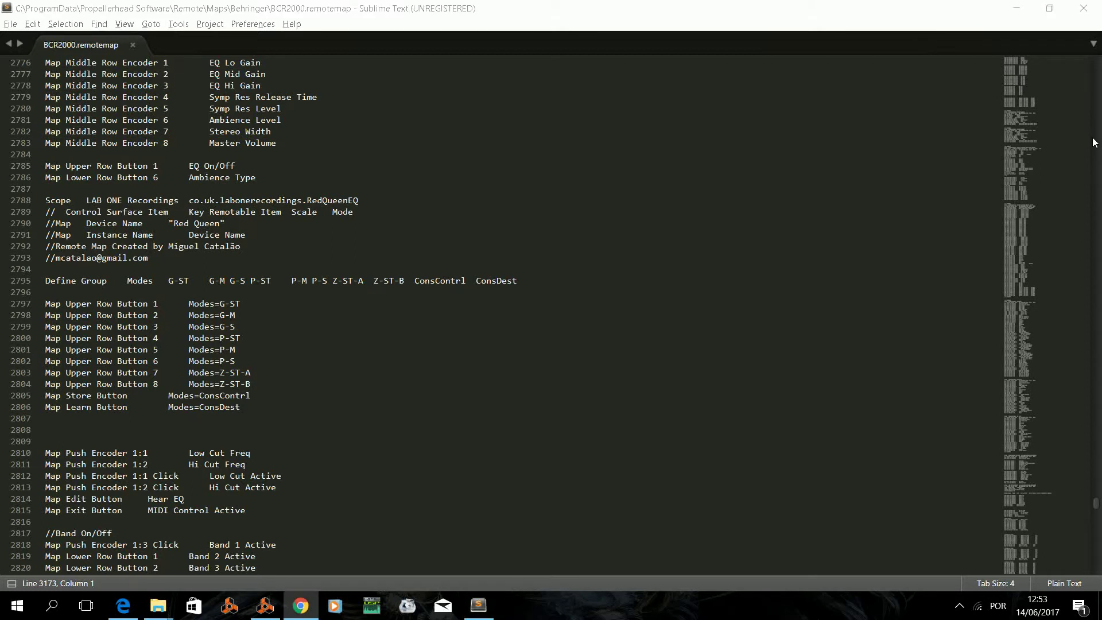
{"action": "left_click", "coordinate": [408, 447]}
{"action": "scroll", "coordinate": [410, 443], "scroll_direction": "up", "scroll_amount": 11}
{"action": "scroll", "coordinate": [412, 439], "scroll_direction": "up", "scroll_amount": 20}
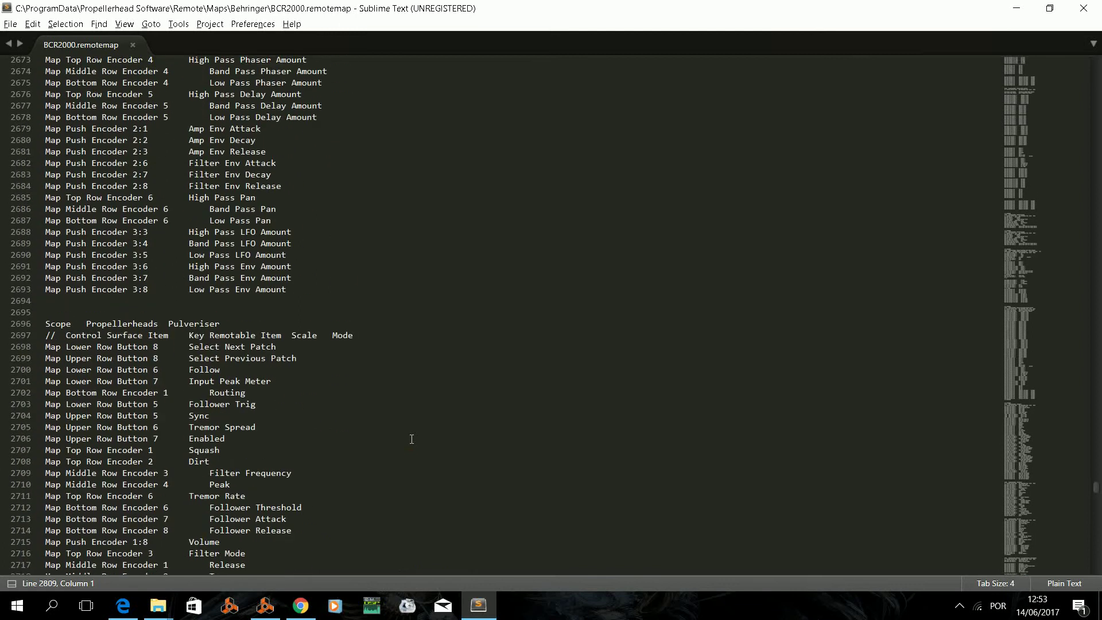
{"action": "scroll", "coordinate": [412, 439], "scroll_direction": "up", "scroll_amount": 17}
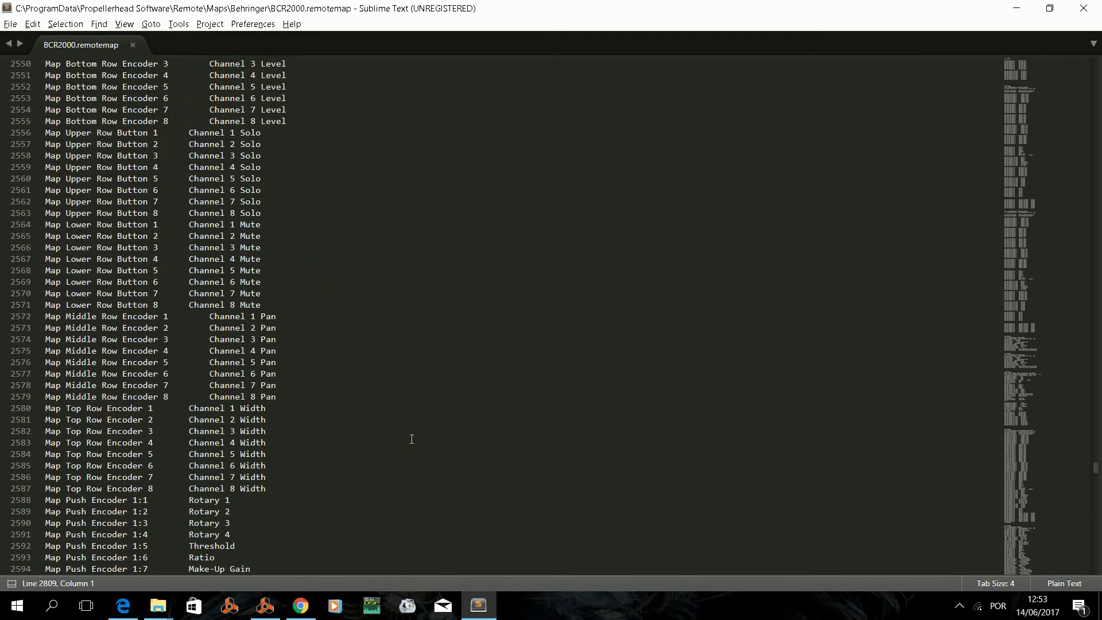
{"action": "scroll", "coordinate": [411, 439], "scroll_direction": "down", "scroll_amount": 13}
{"action": "scroll", "coordinate": [115, 474], "scroll_direction": "down", "scroll_amount": 4}
Copy the Alligator scope header, comment and first map line (2628–2630) onto line 3173
{"action": "left_click_drag", "start_coordinate": [45, 328], "coordinate": [347, 348]}
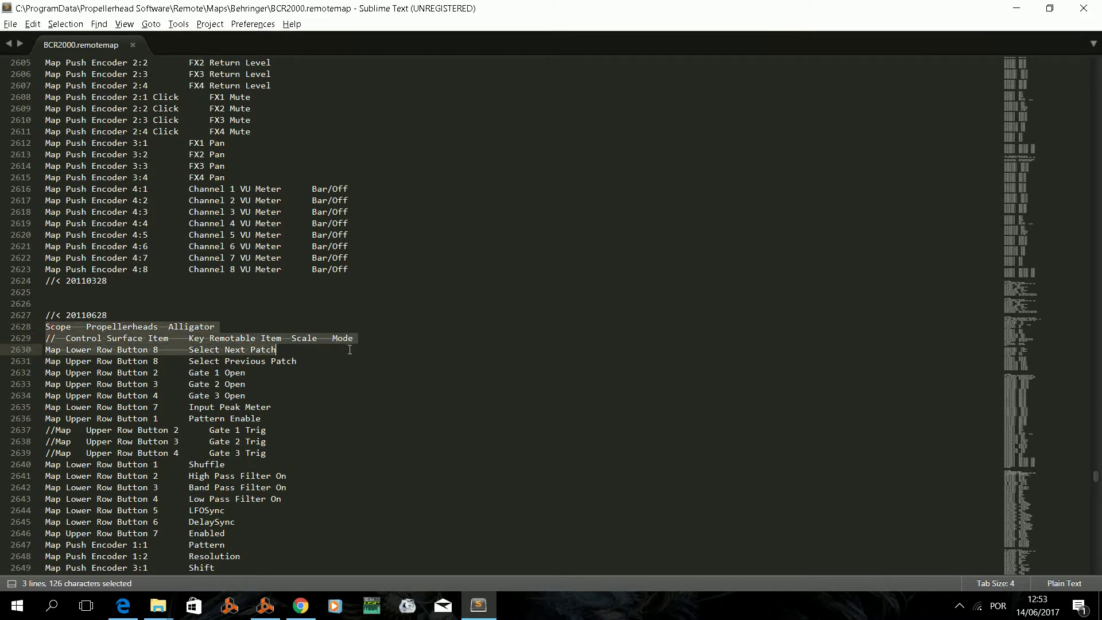
{"action": "key", "text": "ctrl+c"}
{"action": "scroll", "coordinate": [352, 357], "scroll_direction": "down", "scroll_amount": 2}
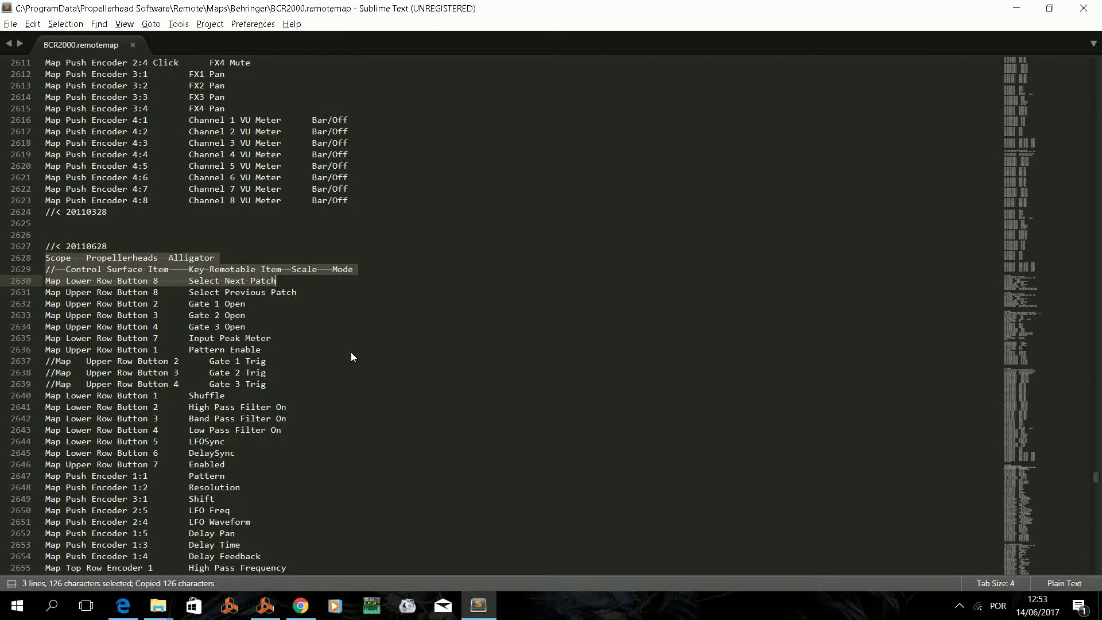
{"action": "scroll", "coordinate": [389, 374], "scroll_direction": "down", "scroll_amount": 20}
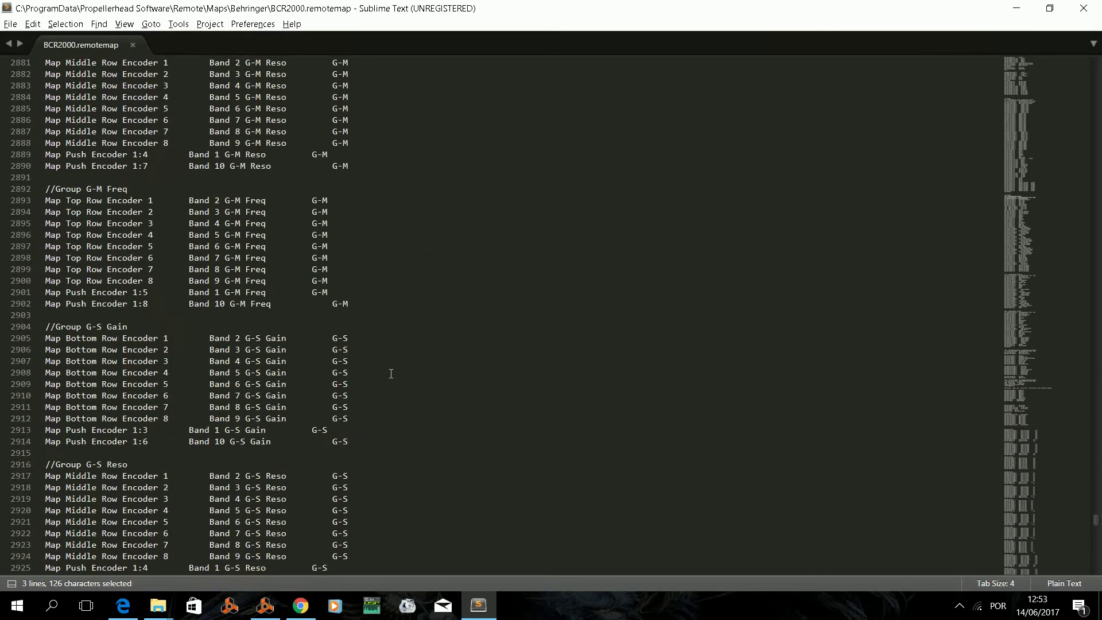
{"action": "scroll", "coordinate": [390, 374], "scroll_direction": "down", "scroll_amount": 20}
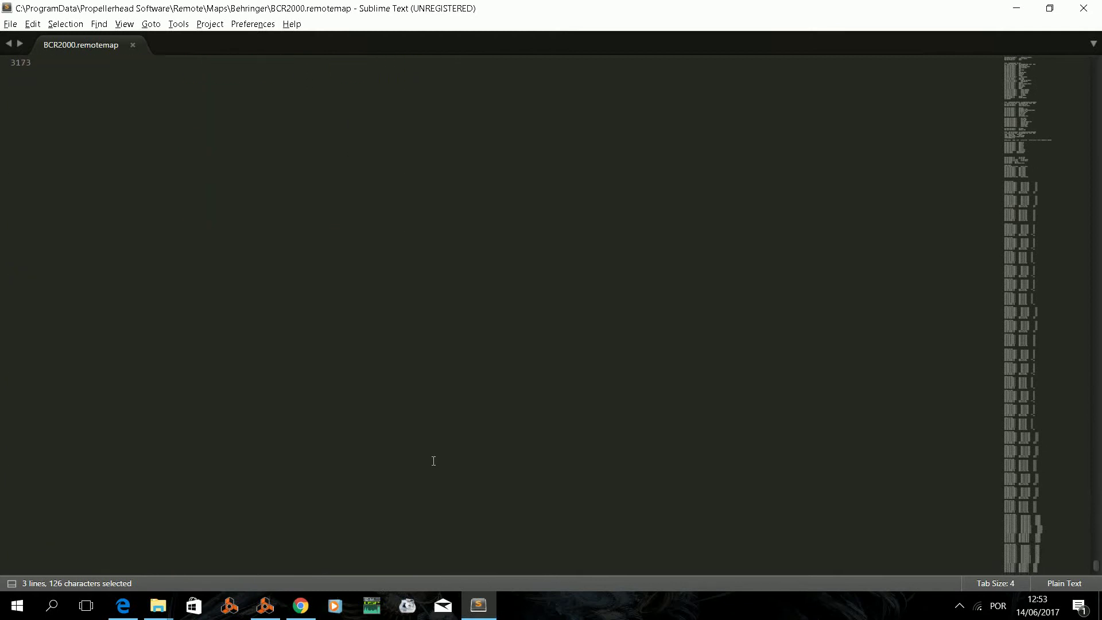
{"action": "scroll", "coordinate": [388, 429], "scroll_direction": "up", "scroll_amount": 5}
{"action": "left_click", "coordinate": [72, 238]}
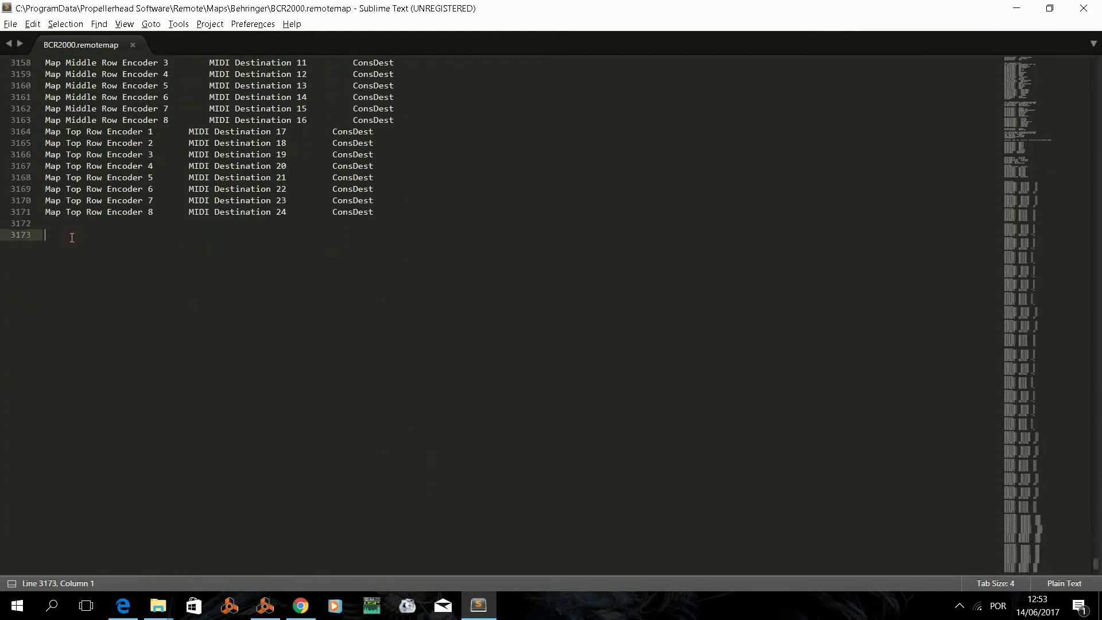
{"action": "key", "text": "ctrl+v"}
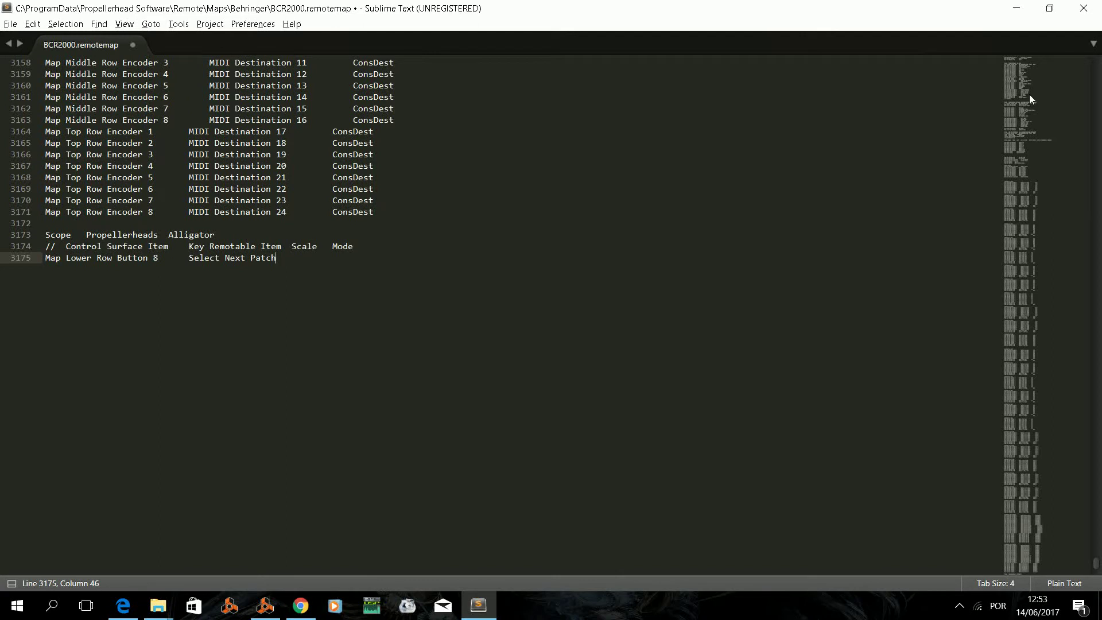
{"action": "key", "text": "alt+Tab"}
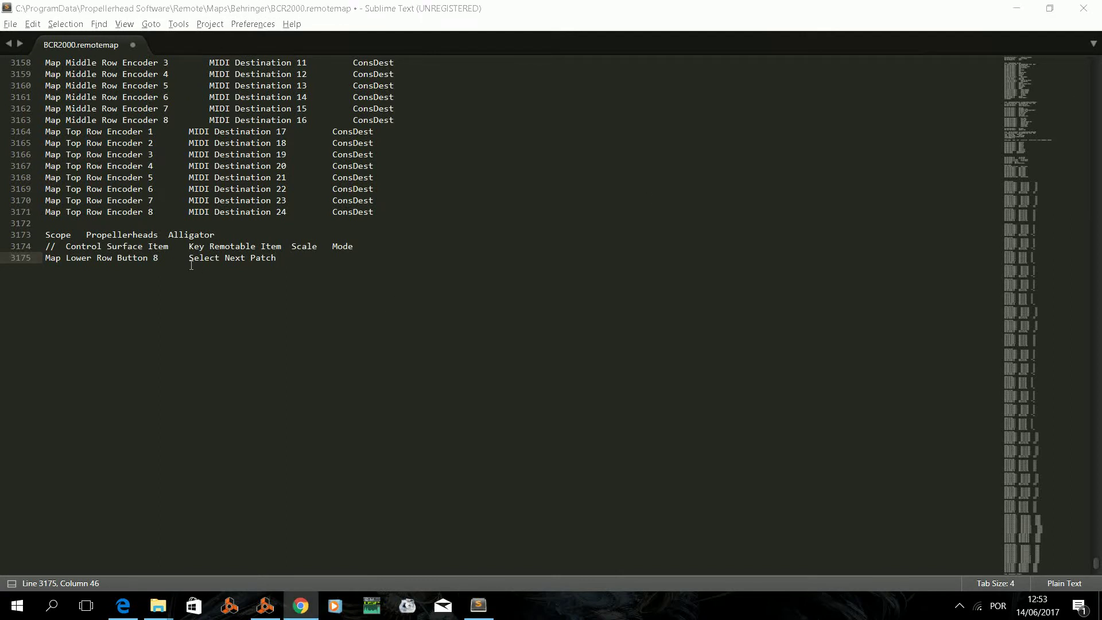
Change the pasted scope header on line 3173 to 'Scope Futurecraft vst.mc5p.Kairatune'
{"action": "double_click", "coordinate": [122, 235]}
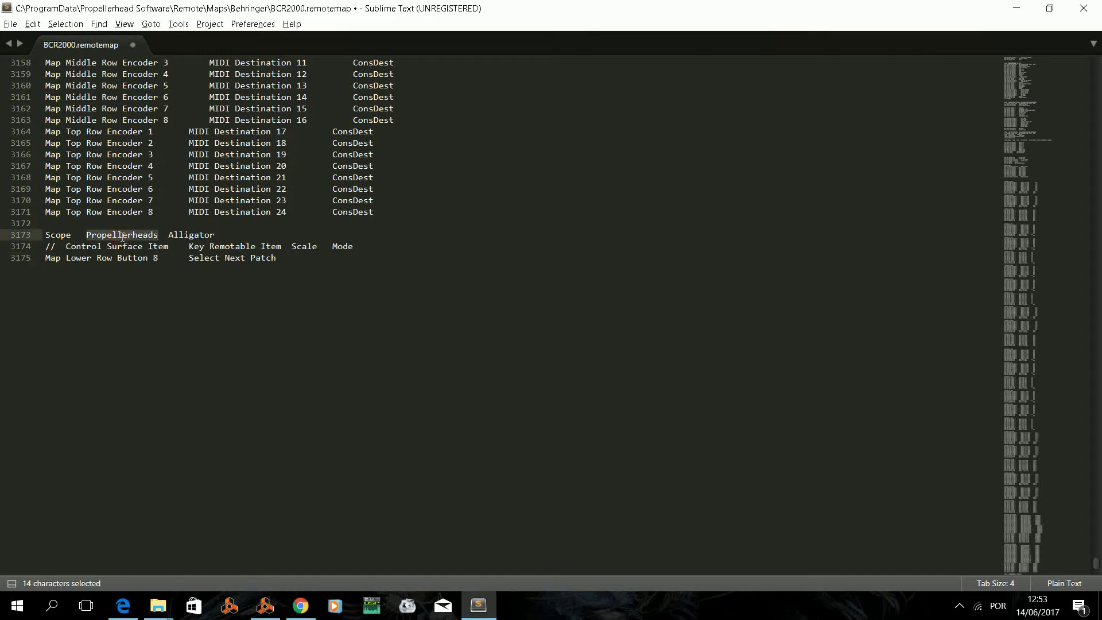
{"action": "type", "text": "Futurecra"}
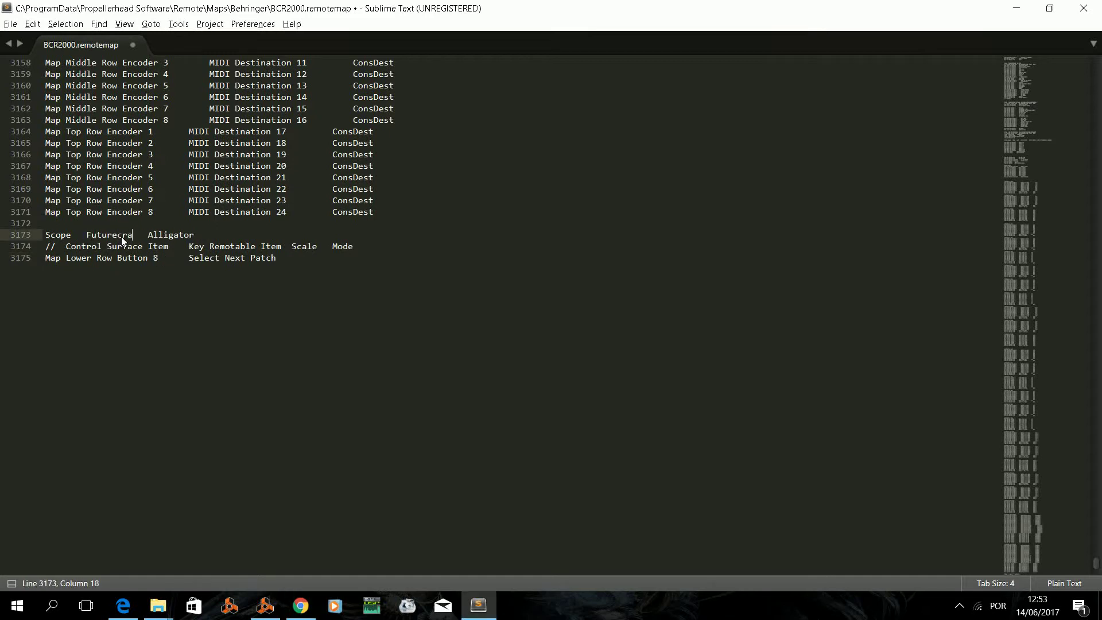
{"action": "type", "text": "fk"}
{"action": "key", "text": "BackSpace"}
{"action": "type", "text": "t"}
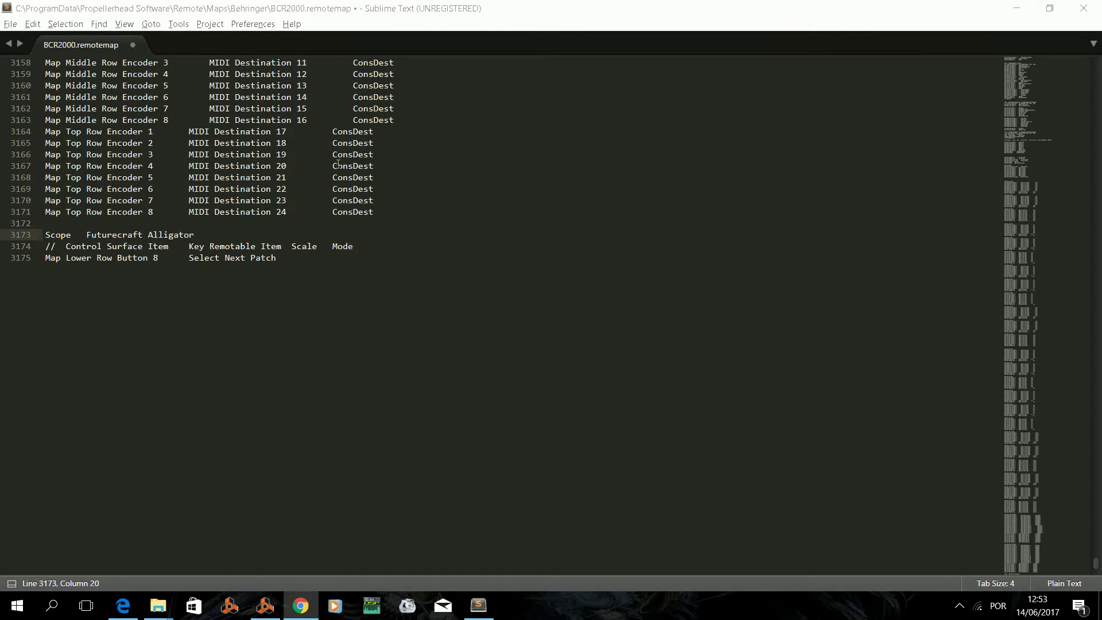
{"action": "double_click", "coordinate": [161, 235]}
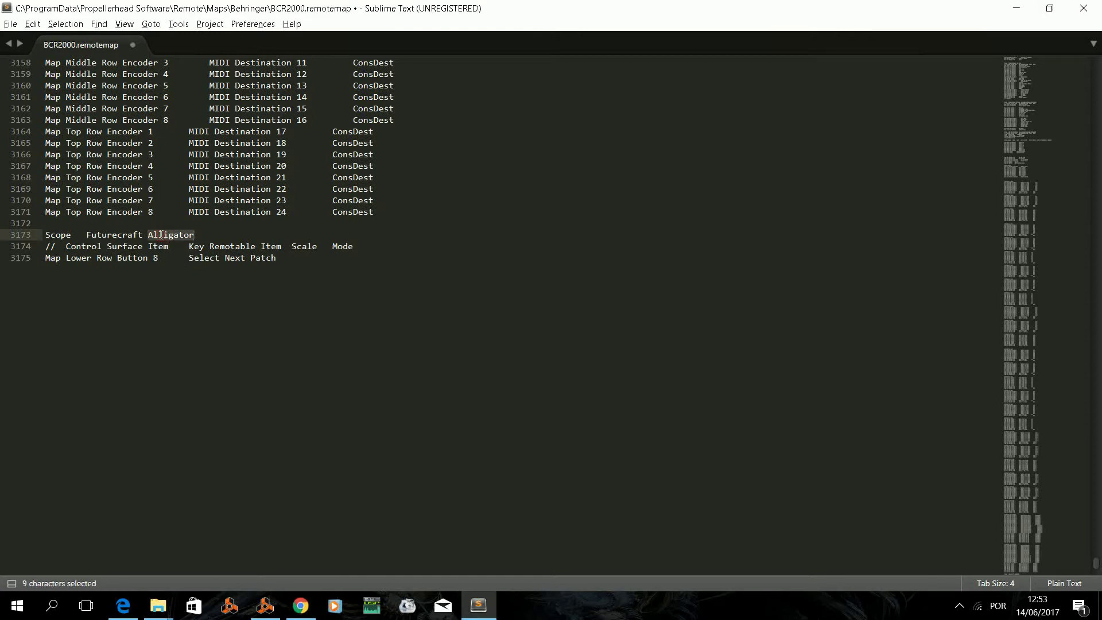
{"action": "key", "text": "ctrl+v"}
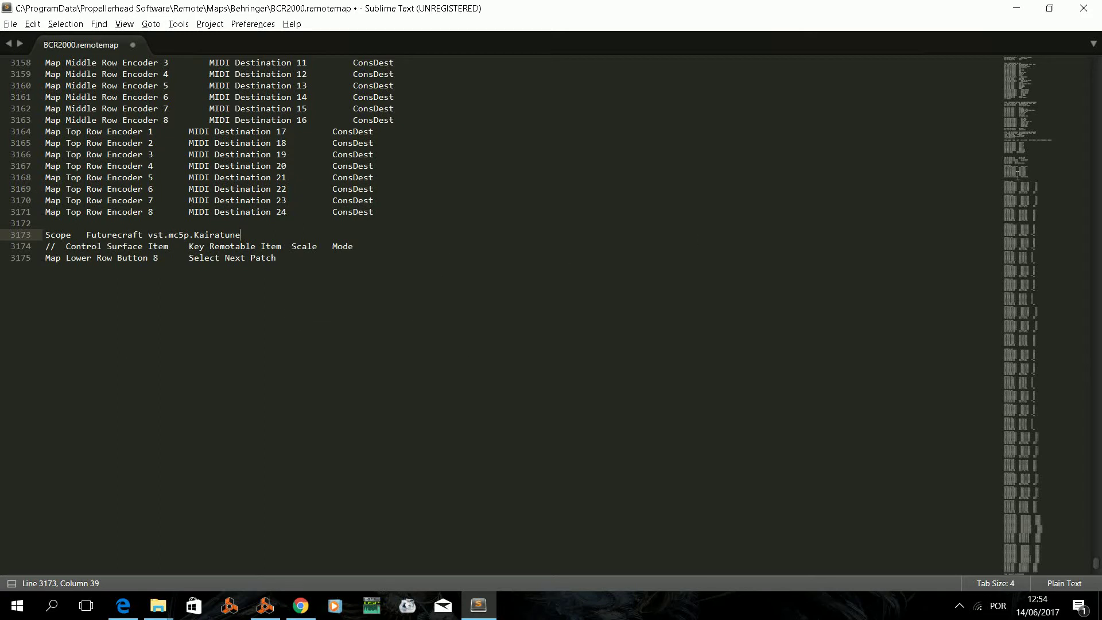
{"action": "key", "text": "alt+Tab"}
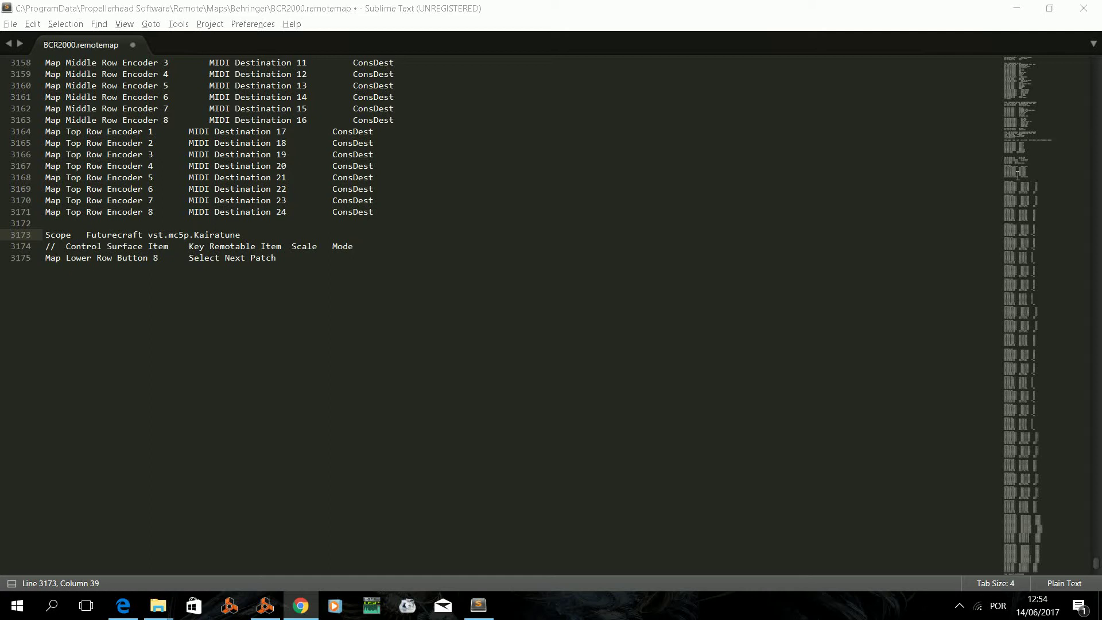
Open the Kairatune 1 copy plugin and show the remote override mapping for Osc: WAVEFORM
{"action": "left_click", "coordinate": [1017, 8]}
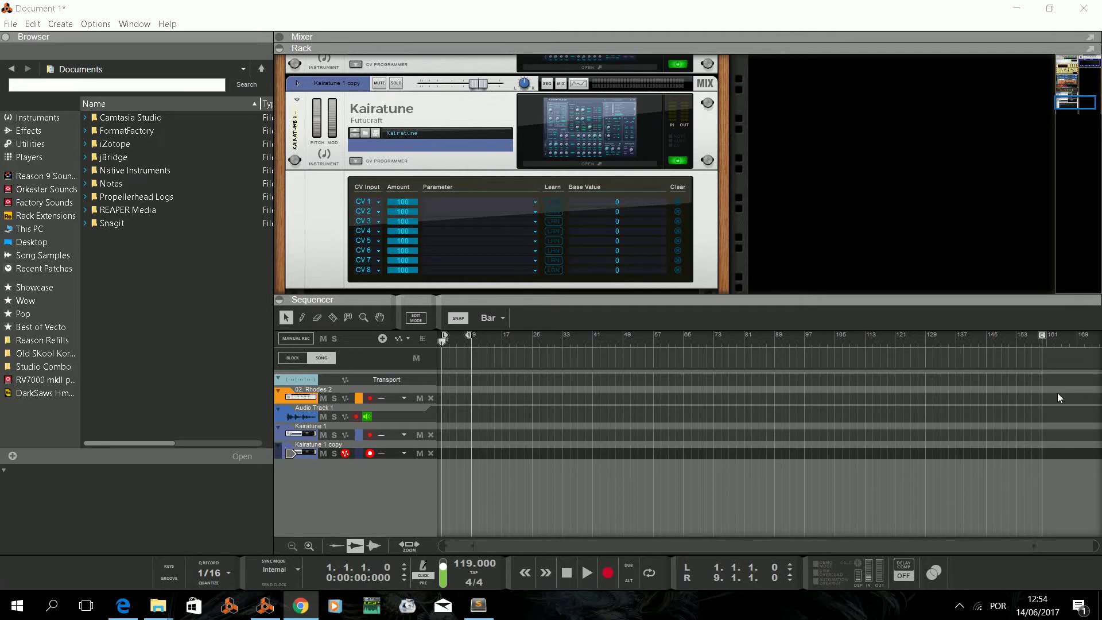
{"action": "left_click", "coordinate": [134, 24]}
{"action": "left_click", "coordinate": [271, 3]}
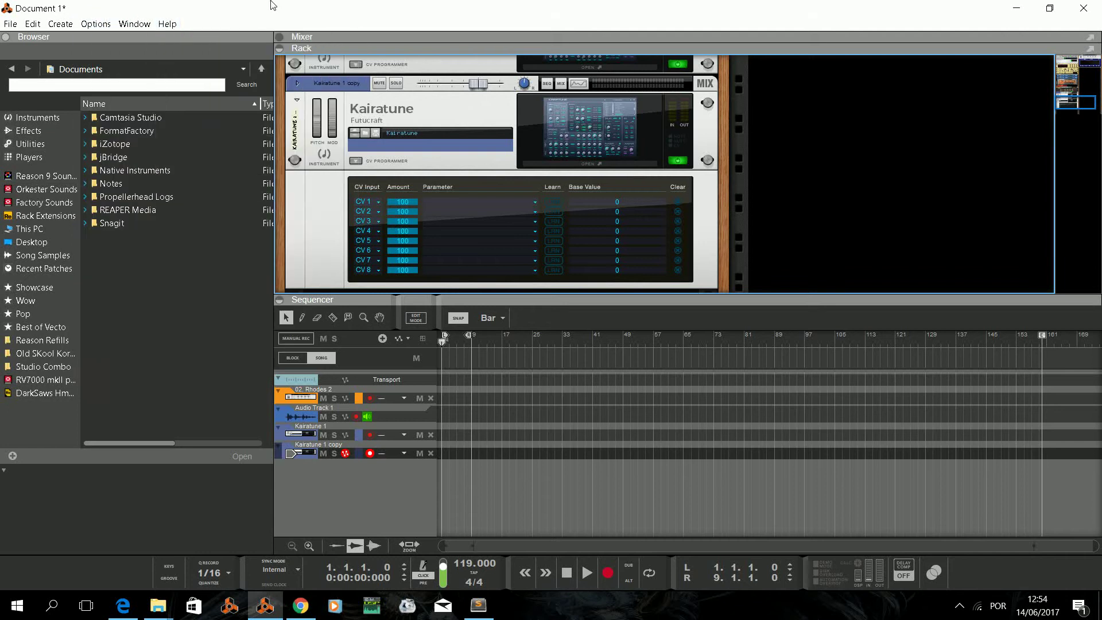
{"action": "left_click", "coordinate": [574, 164]}
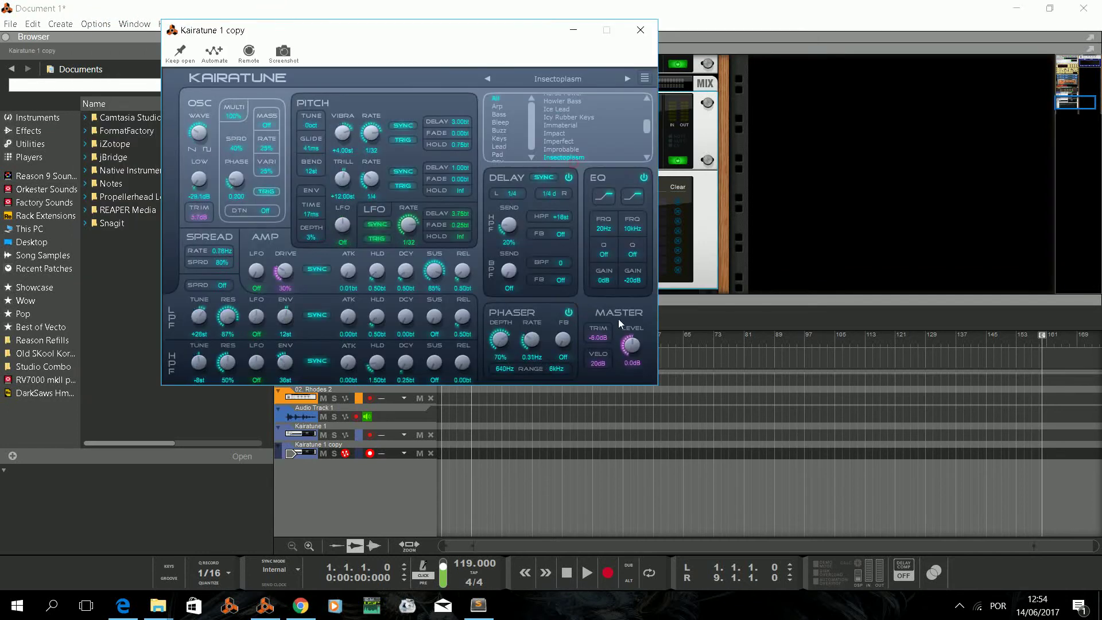
{"action": "left_click", "coordinate": [248, 52]}
{"action": "left_click", "coordinate": [198, 133]}
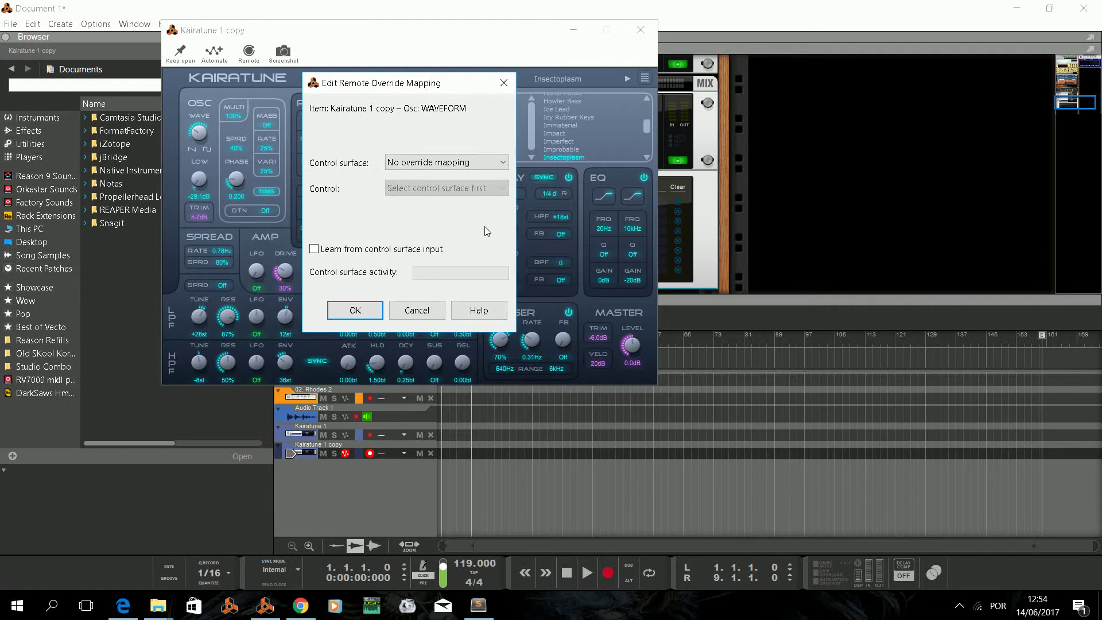
On line 3175, replace 'Select Next Patch' with 'OSC: WAVEFORM'
{"action": "left_click", "coordinate": [478, 605]}
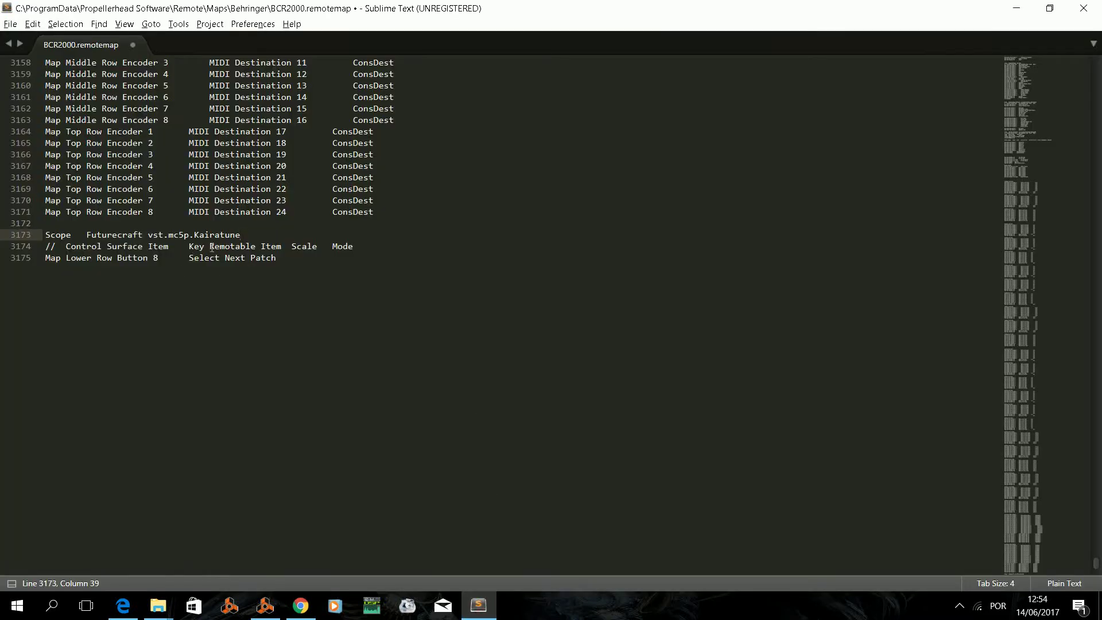
{"action": "mouse_move", "coordinate": [199, 259]}
{"action": "left_mouse_down"}
{"action": "mouse_move", "coordinate": [281, 257]}
{"action": "mouse_move", "coordinate": [188, 258]}
{"action": "left_mouse_up"}
{"action": "type", "text": "OSC:"}
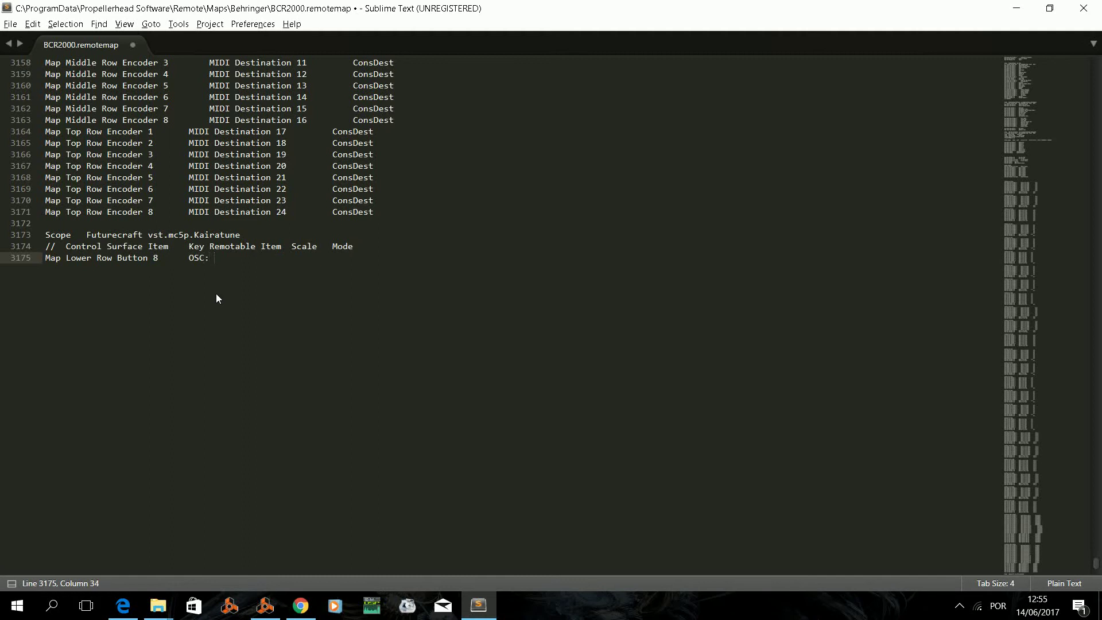
{"action": "type", "text": " WAVEFORM"}
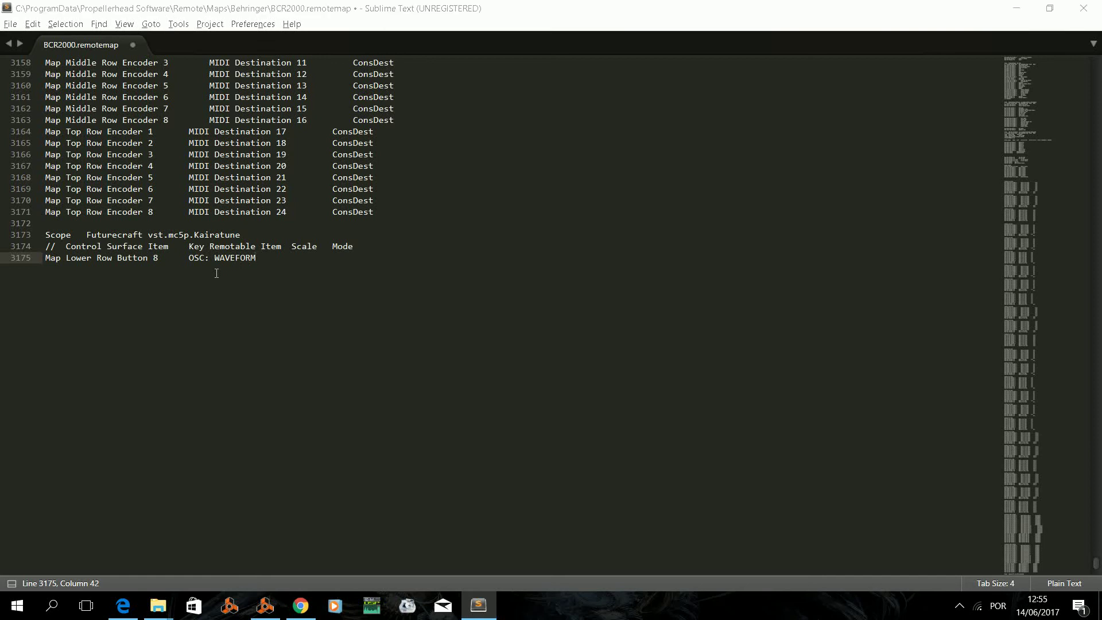
{"action": "key", "text": "alt+Tab"}
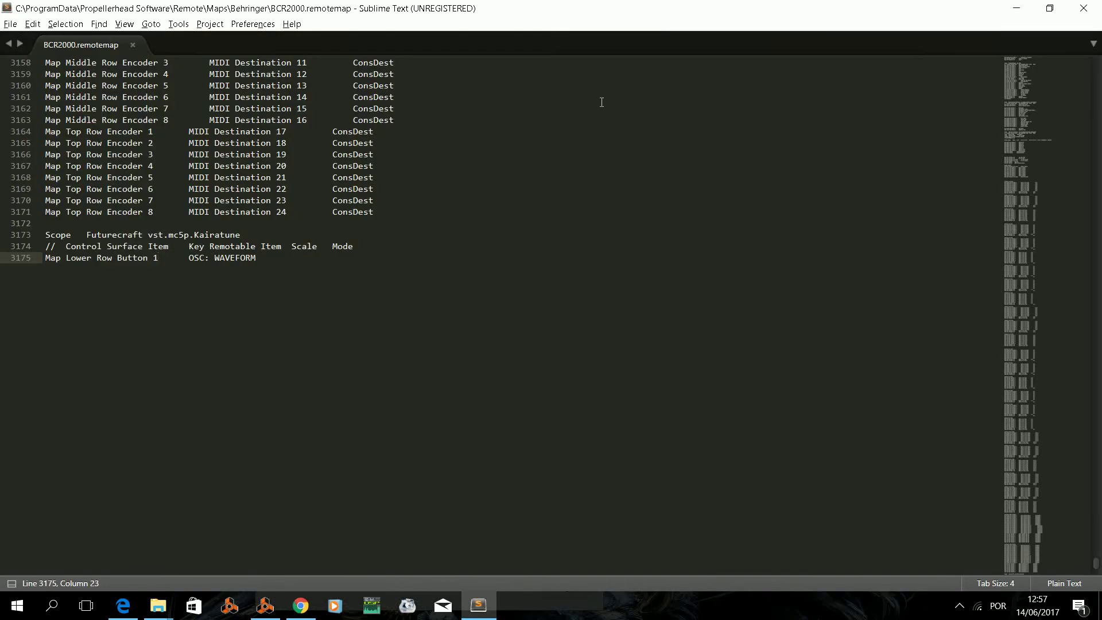
Re-enable the Behringer BCR2000 surface to reload its map, then select each Kairatune track
{"action": "key", "text": "alt+Tab"}
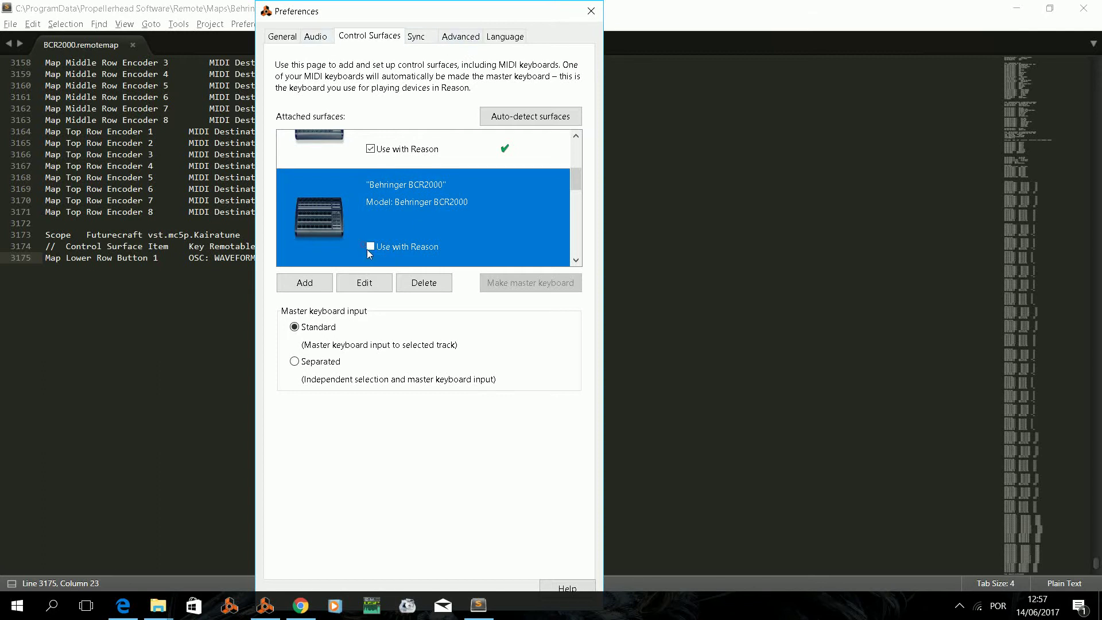
{"action": "left_click", "coordinate": [432, 249]}
{"action": "left_click", "coordinate": [193, 321]}
{"action": "key", "text": "alt+Tab"}
{"action": "key", "text": "Tab"}
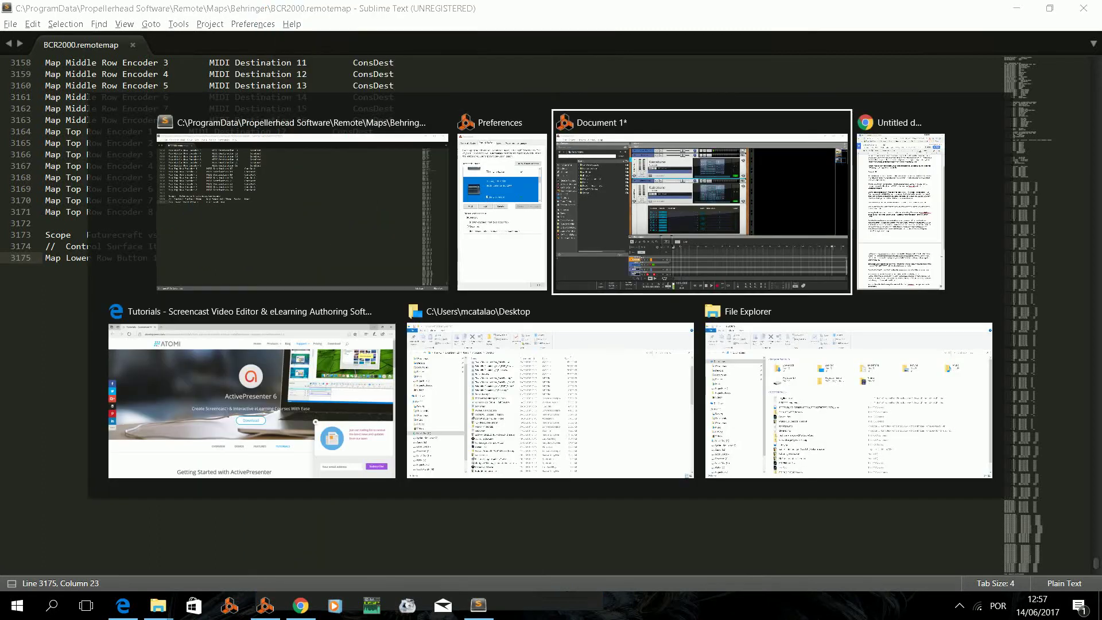
{"action": "left_click", "coordinate": [293, 512]}
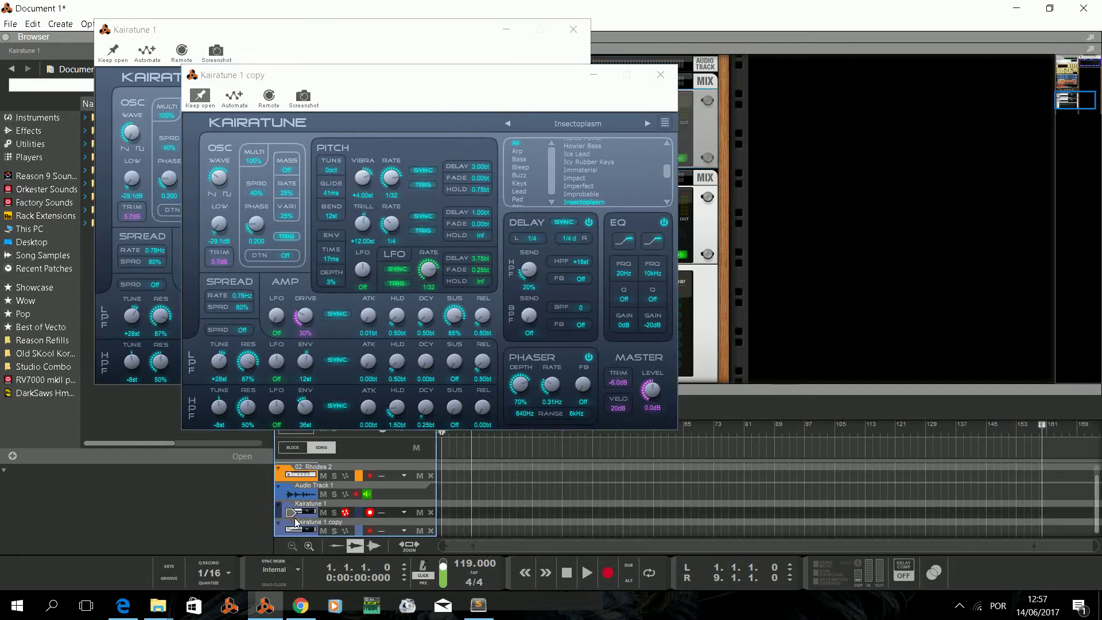
{"action": "left_click", "coordinate": [297, 527]}
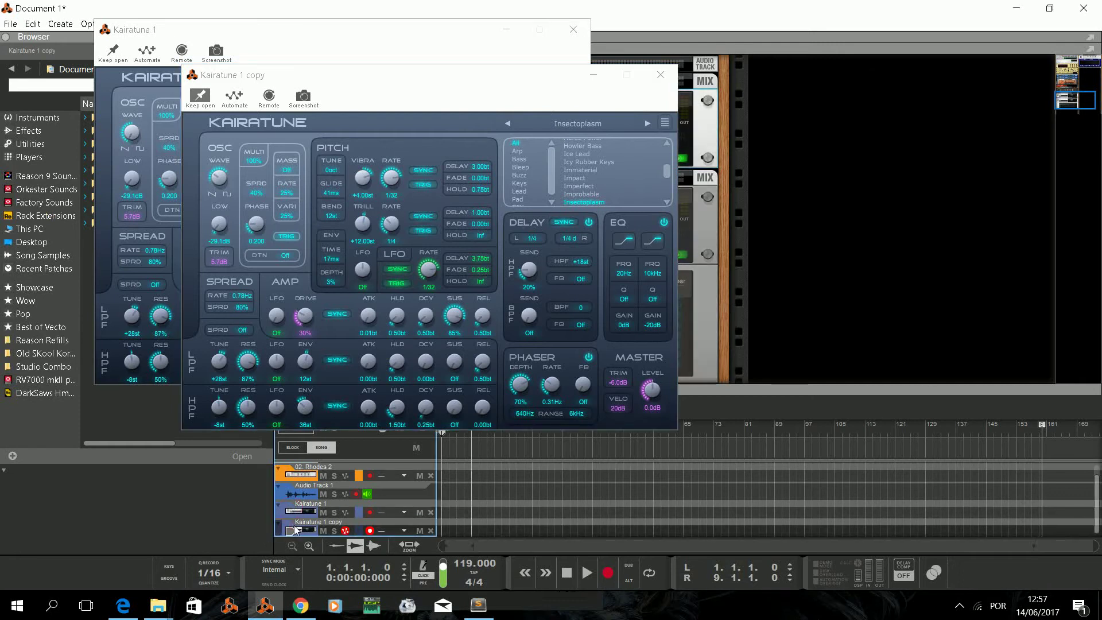
Change line 3175 from 'Lower Row Button 1' to 'Top Row Encoder 1' and save BCR2000.remotemap
{"action": "key", "text": "alt+Tab"}
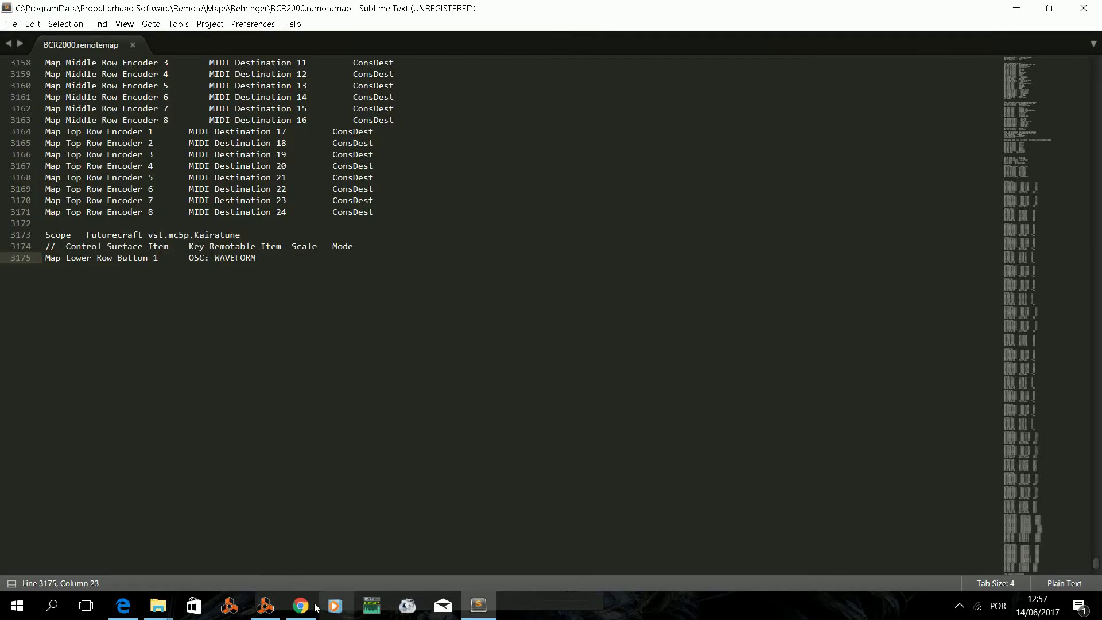
{"action": "left_click", "coordinate": [148, 258]}
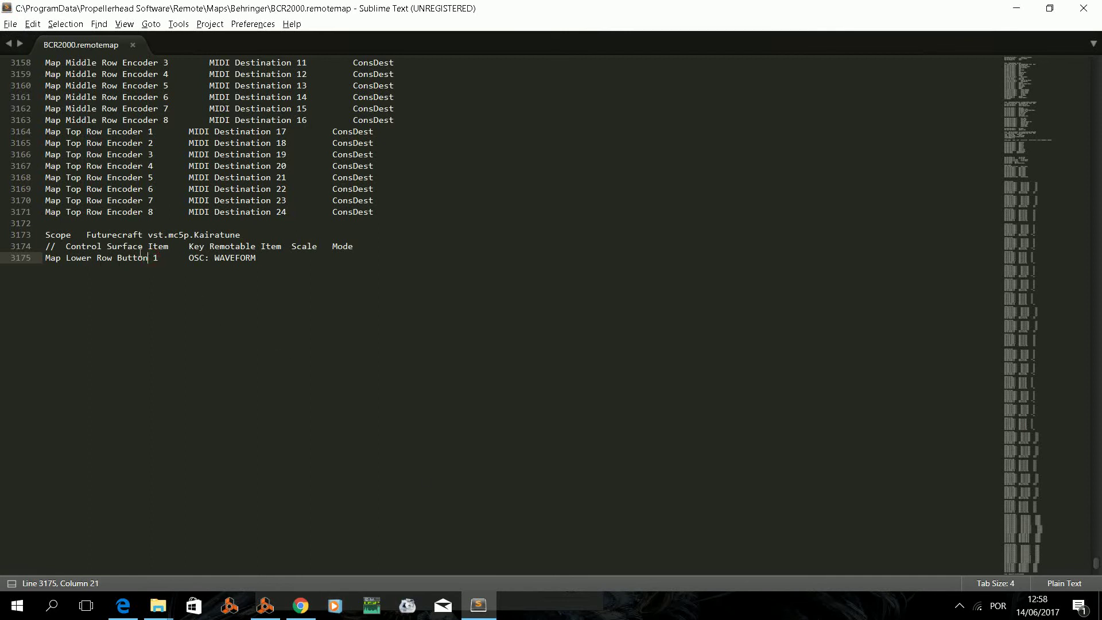
{"action": "left_click", "coordinate": [116, 211]}
{"action": "double_click", "coordinate": [117, 211]}
{"action": "left_click", "coordinate": [117, 211]}
{"action": "double_click", "coordinate": [131, 261]}
{"action": "type", "text": "Encoder"}
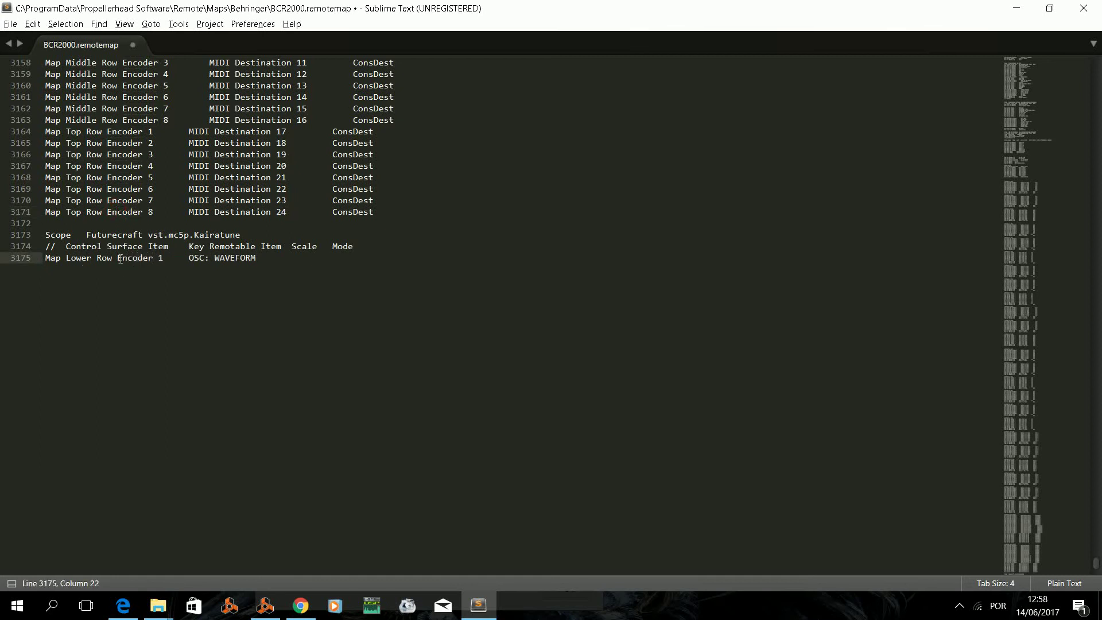
{"action": "double_click", "coordinate": [79, 259]}
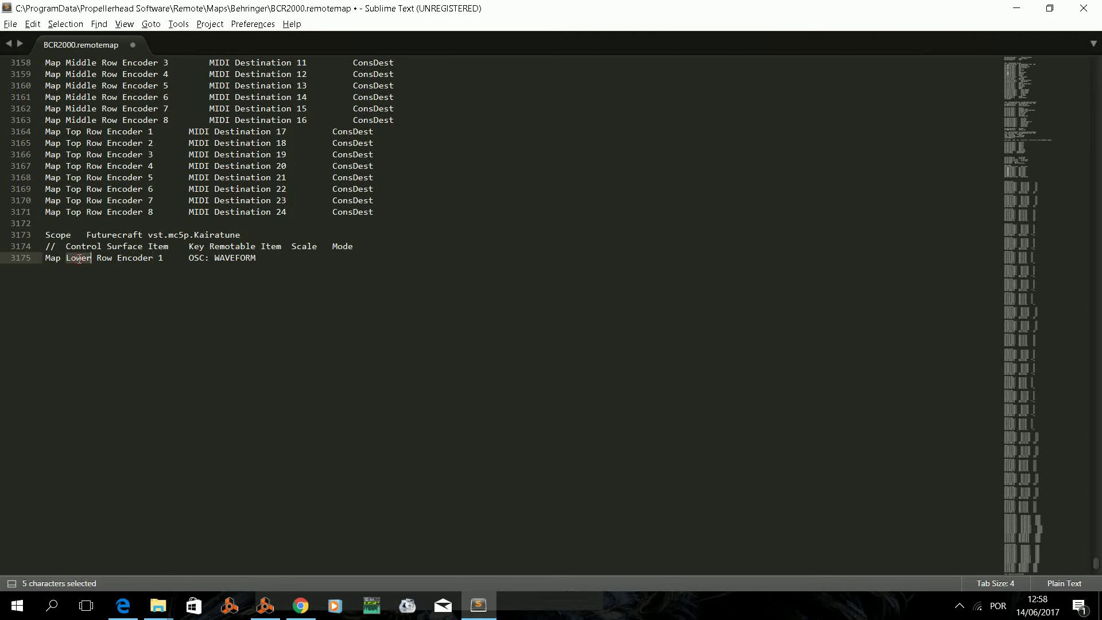
{"action": "type", "text": "Top"}
{"action": "left_click", "coordinate": [10, 26]}
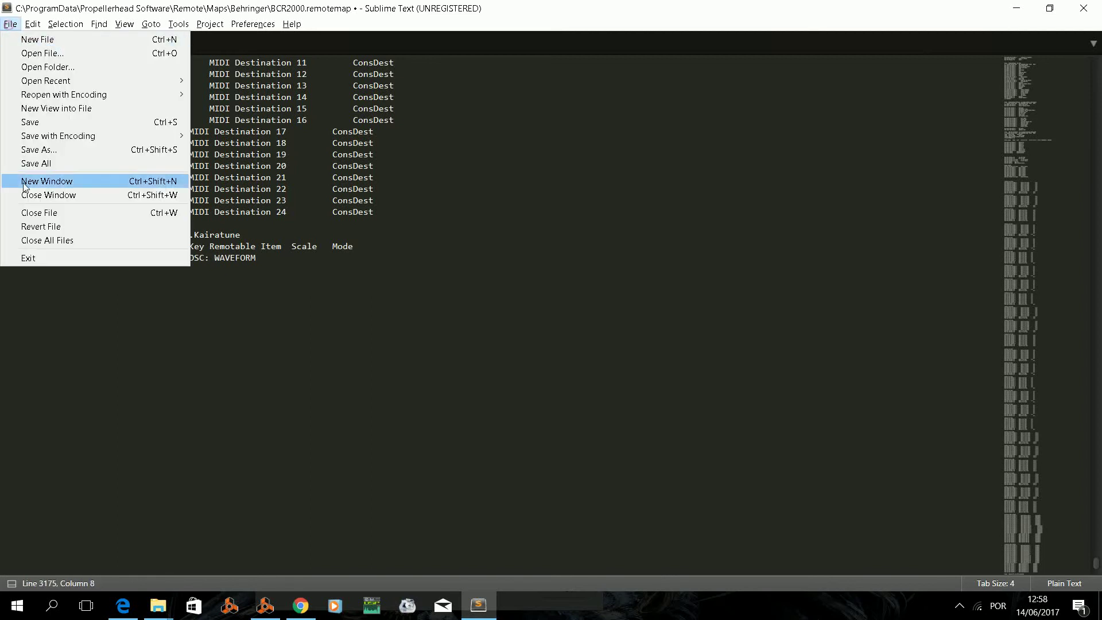
{"action": "left_click", "coordinate": [47, 121]}
Switch to Reason, move the Kairatune 1 panel right, and re-maximize the Reason window
{"action": "key", "text": "alt+Tab"}
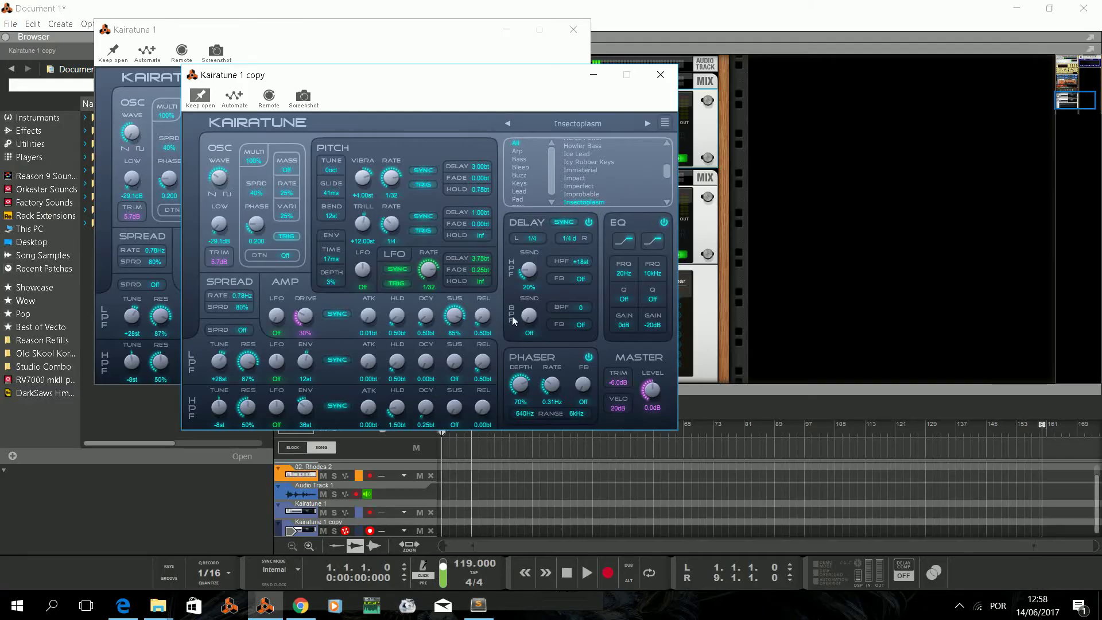
{"action": "key", "text": "alt+Tab"}
{"action": "double_click", "coordinate": [364, 14]}
{"action": "left_click_drag", "start_coordinate": [306, 30], "coordinate": [413, 29]}
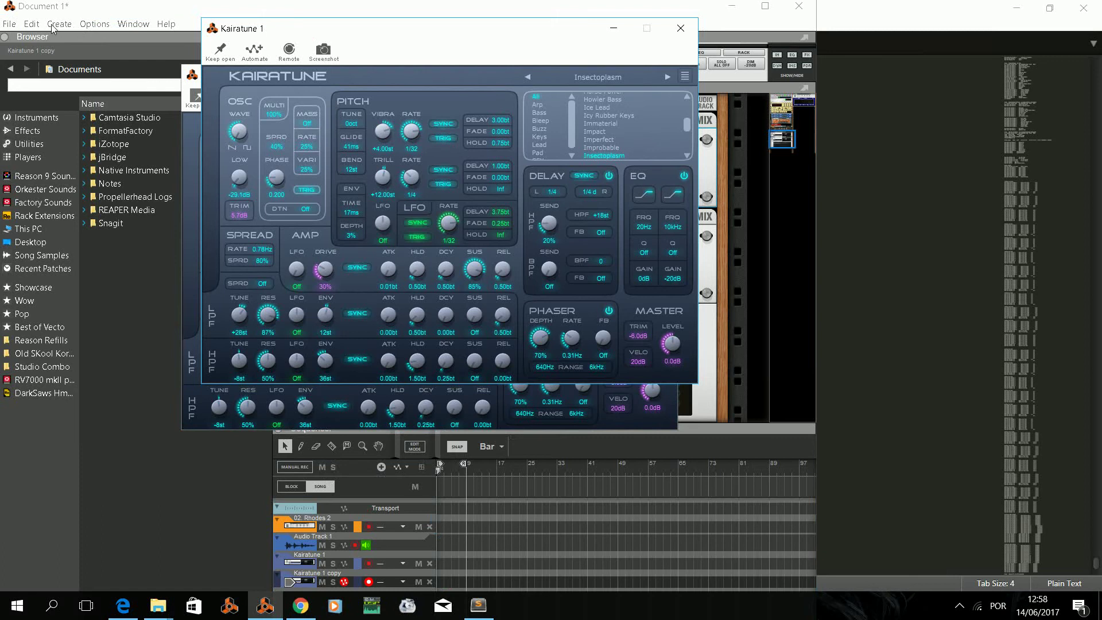
{"action": "left_click", "coordinate": [32, 24]}
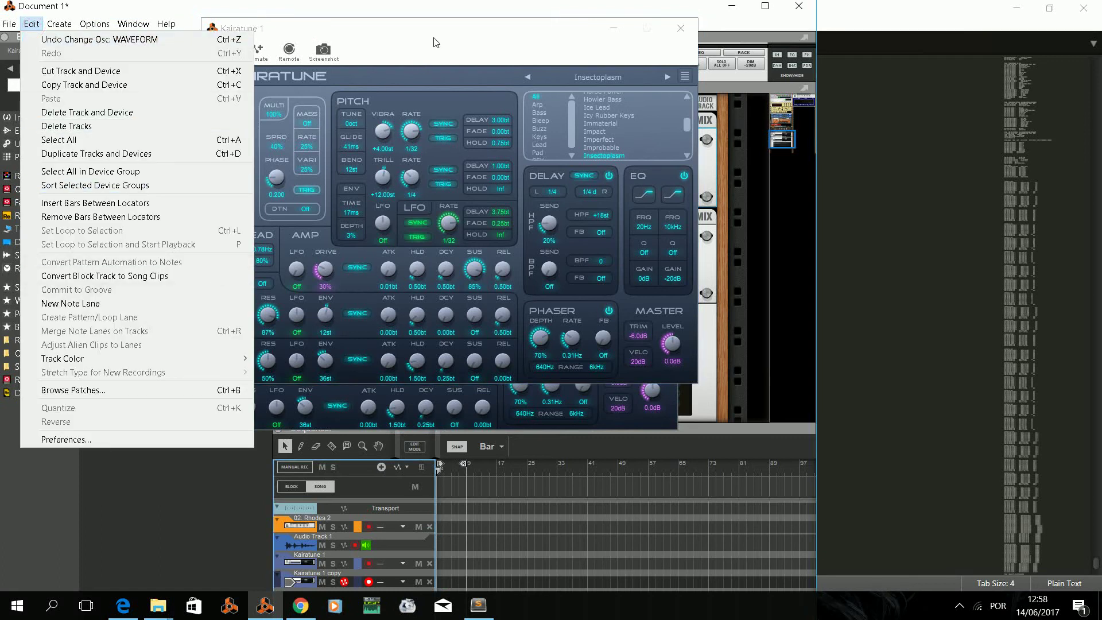
{"action": "left_click", "coordinate": [764, 29]}
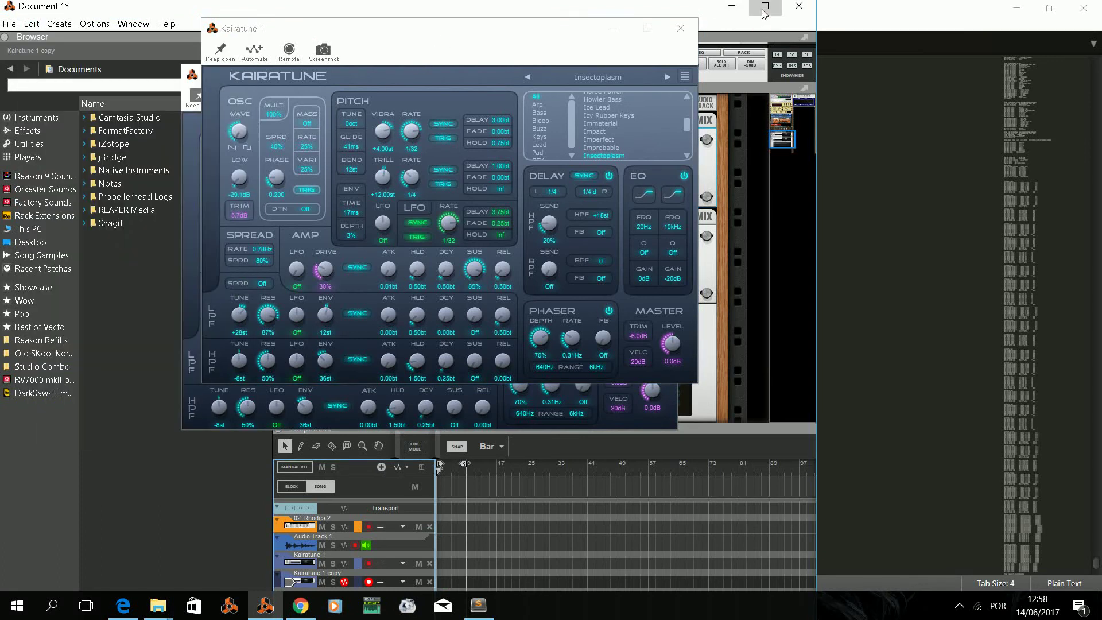
{"action": "left_click", "coordinate": [765, 6]}
Untick 'Use with Reason' for the Behringer BCR2000 in Preferences > Control Surfaces
{"action": "left_click", "coordinate": [32, 24]}
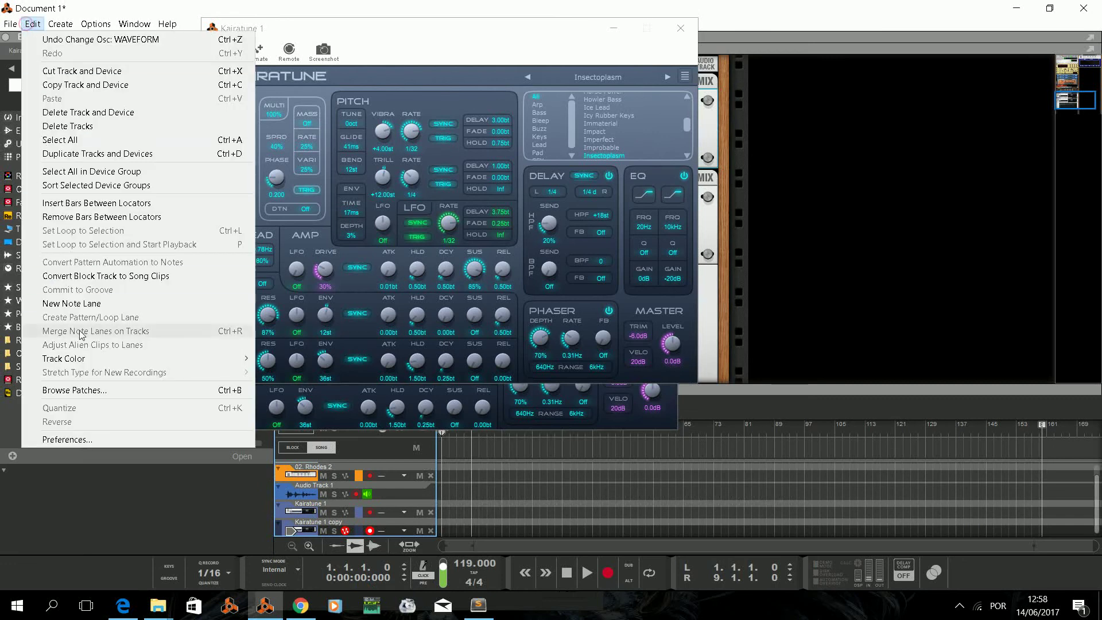
{"action": "left_click", "coordinate": [85, 444]}
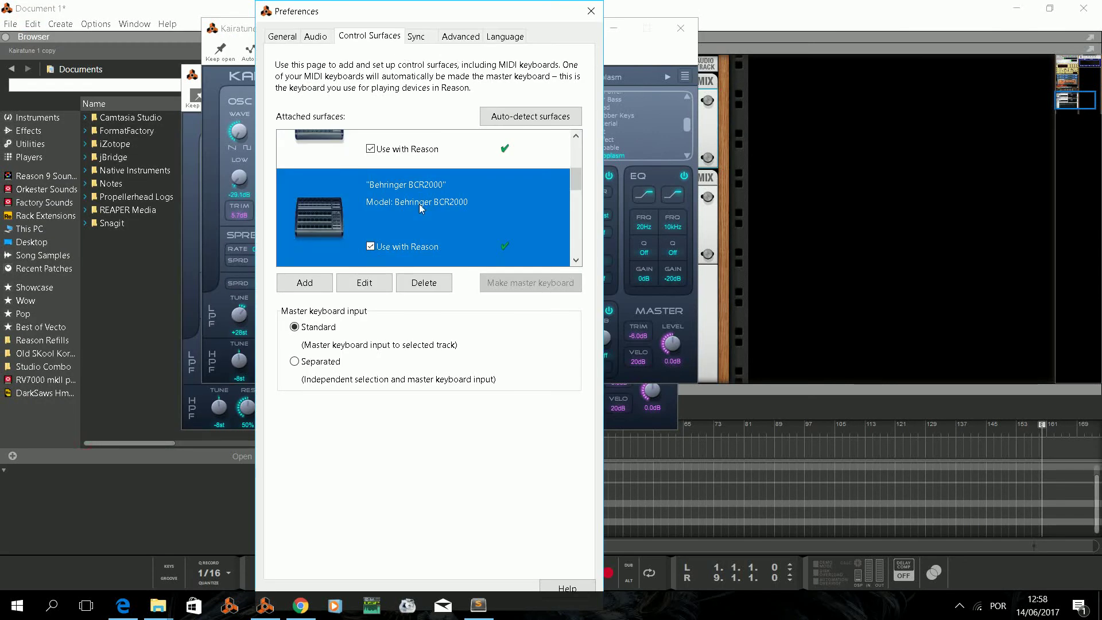
{"action": "left_click", "coordinate": [370, 247]}
Close Preferences, shift Kairatune 1 aside, and arm Kairatune 1, then Kairatune 1 copy
{"action": "left_click", "coordinate": [590, 11]}
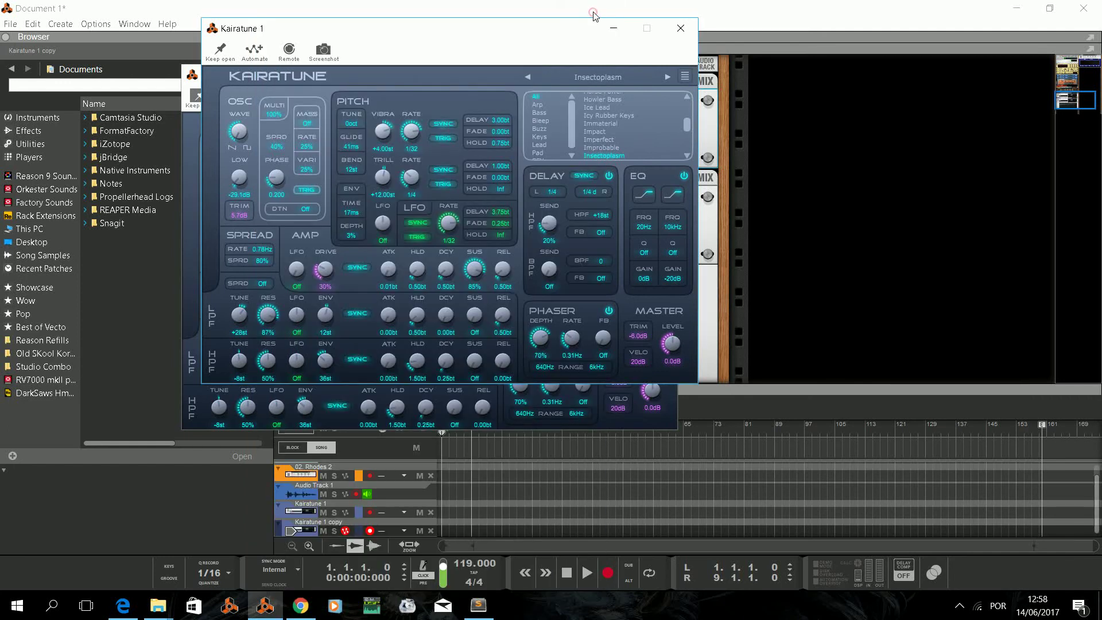
{"action": "left_click_drag", "start_coordinate": [620, 81], "coordinate": [620, 81]}
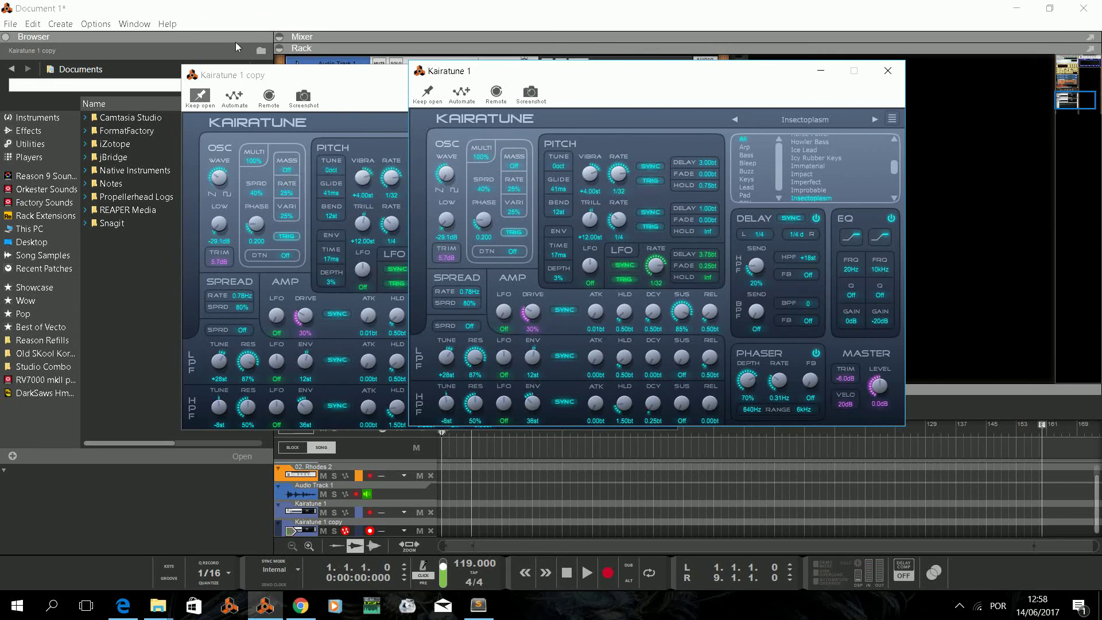
{"action": "left_click", "coordinate": [292, 513]}
{"action": "left_click", "coordinate": [292, 512]}
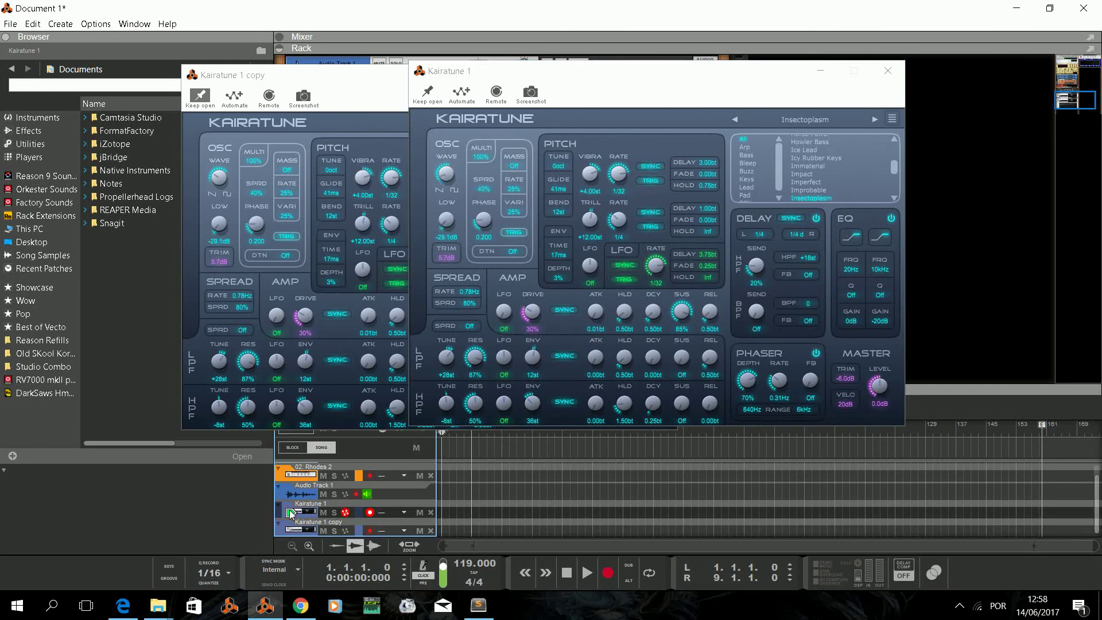
{"action": "key", "text": "Down"}
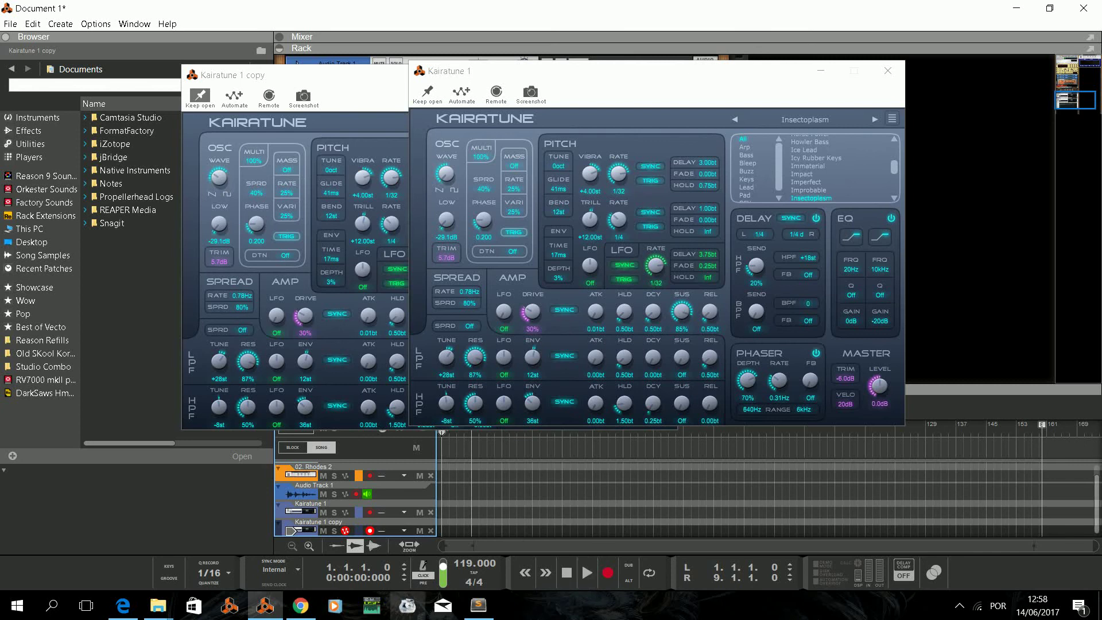
Briefly bring up the saved remotemap in Sublime Text, then minimize it back to Reason
{"action": "mouse_move", "coordinate": [481, 609]}
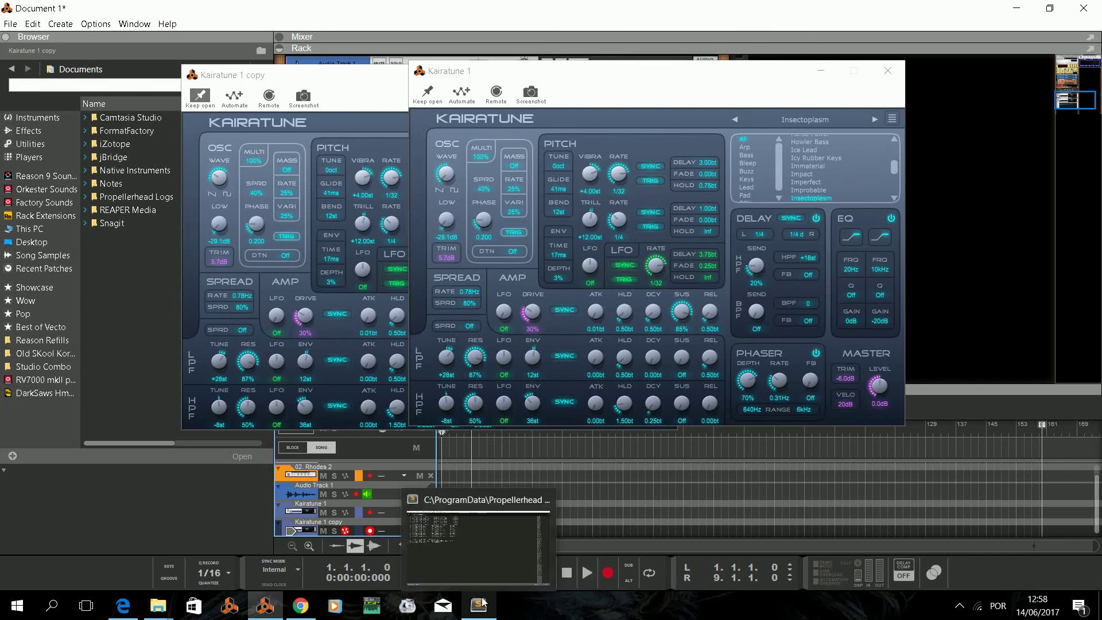
{"action": "left_click", "coordinate": [476, 568]}
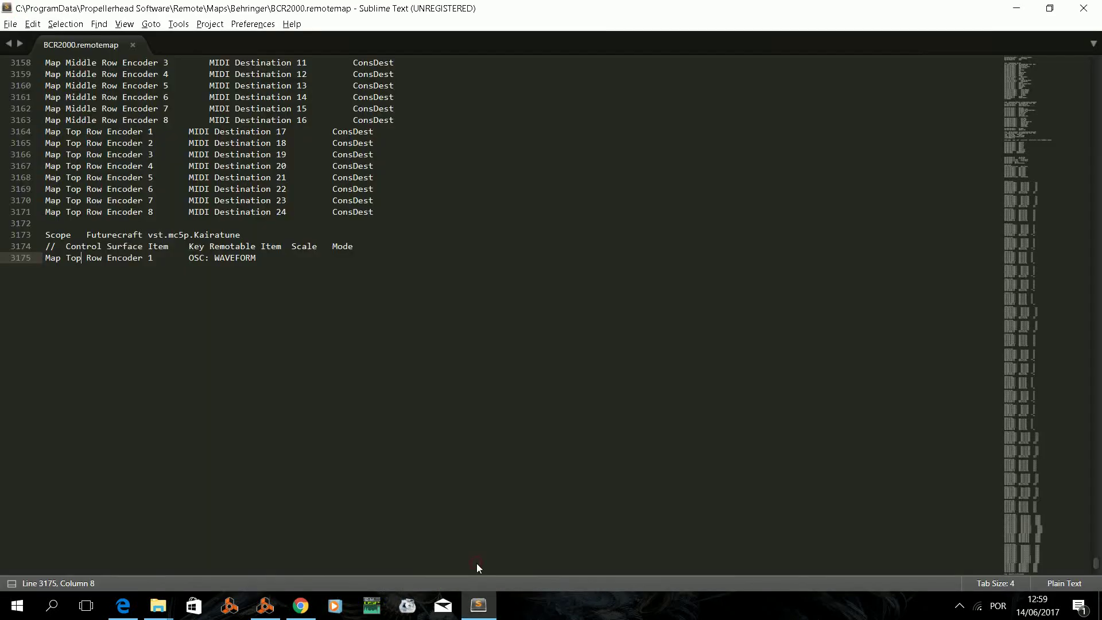
{"action": "left_click", "coordinate": [1016, 11]}
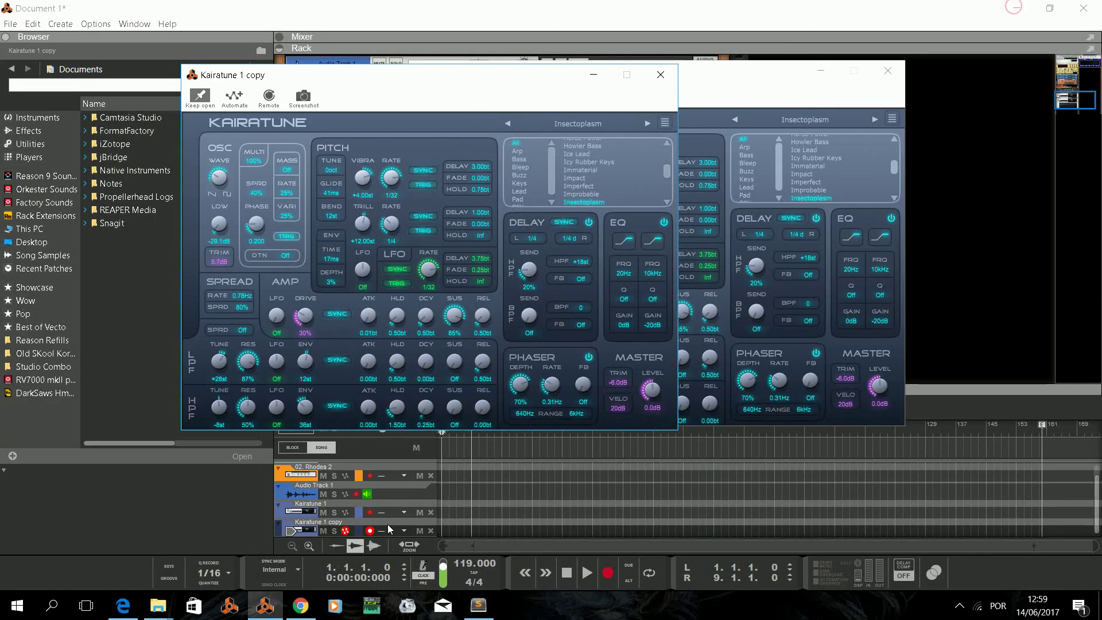
{"action": "mouse_move", "coordinate": [311, 614]}
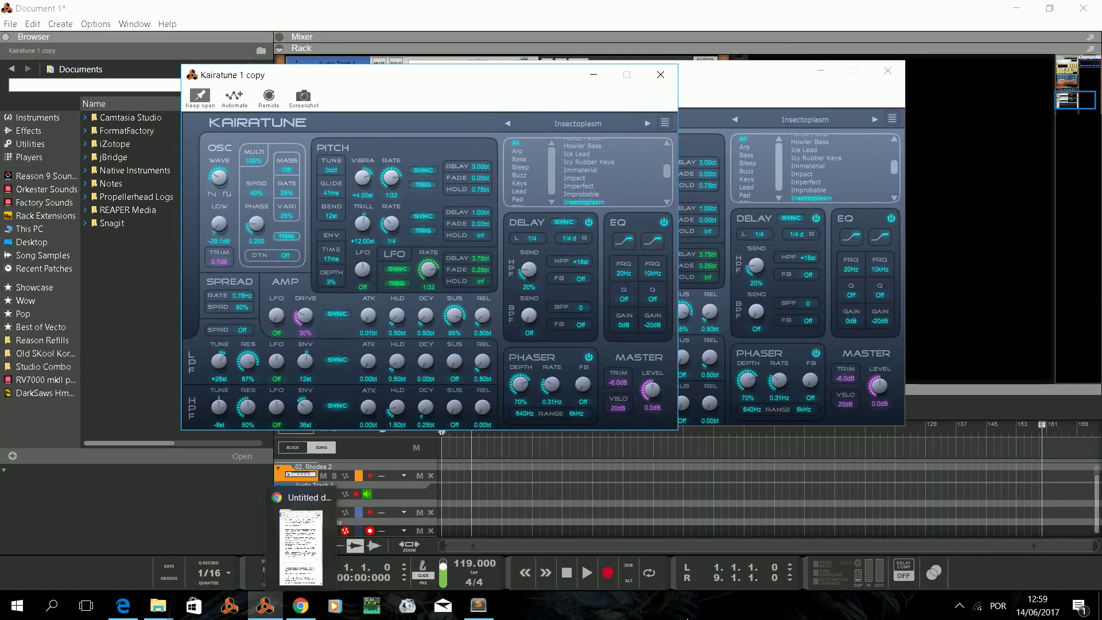